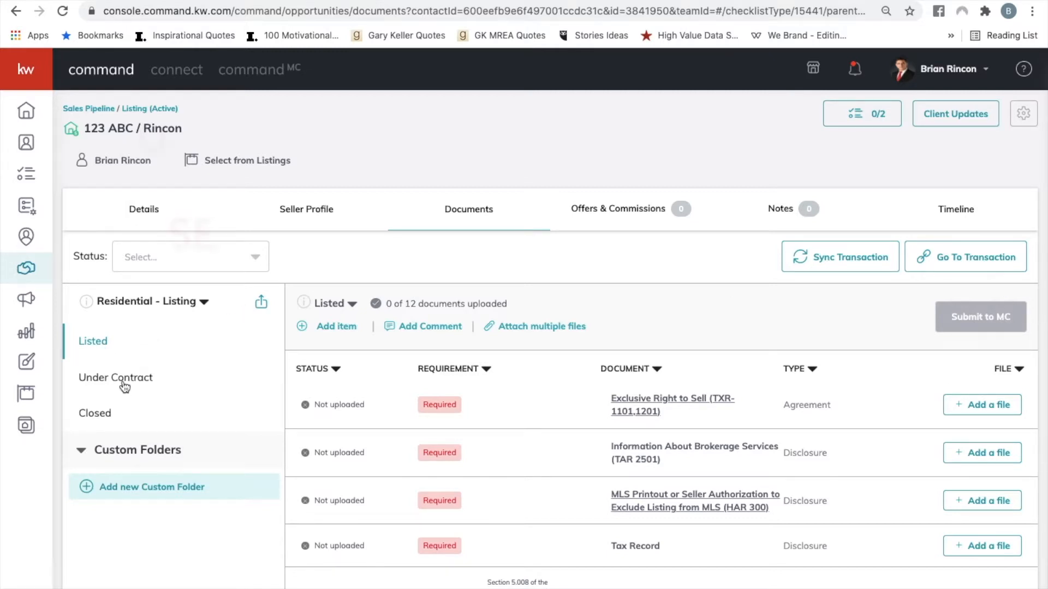
Review the document requirements in the listing's Closed folder.
{"action": "left_click", "coordinate": [102, 417]}
{"action": "scroll", "coordinate": [618, 480], "scroll_direction": "down", "scroll_amount": 1}
{"action": "scroll", "coordinate": [618, 480], "scroll_direction": "up", "scroll_amount": 1}
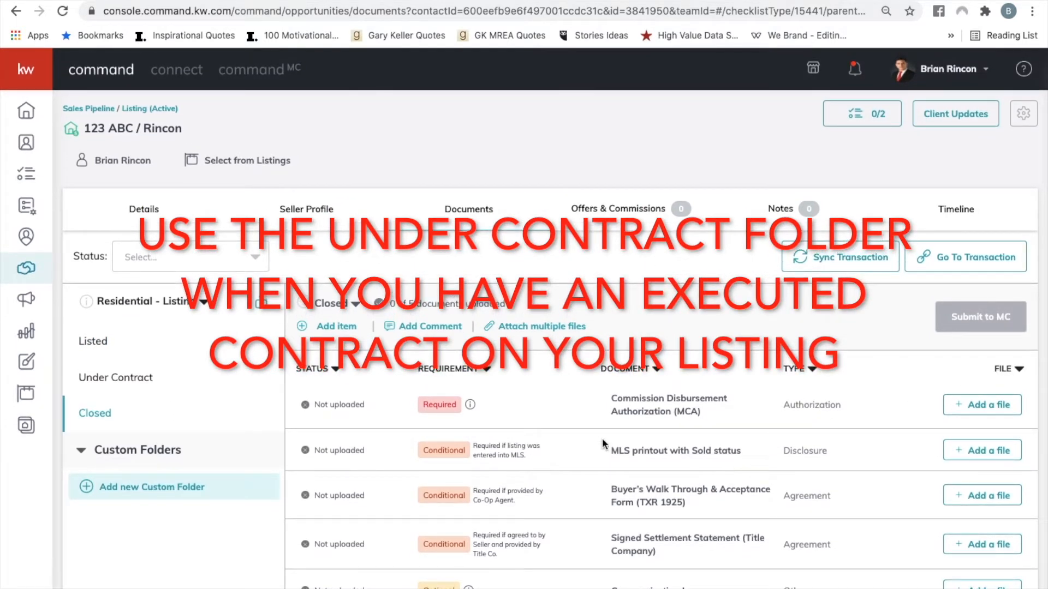
Examine the required and conditional documents in the listing's Listed folder.
{"action": "left_click", "coordinate": [94, 341]}
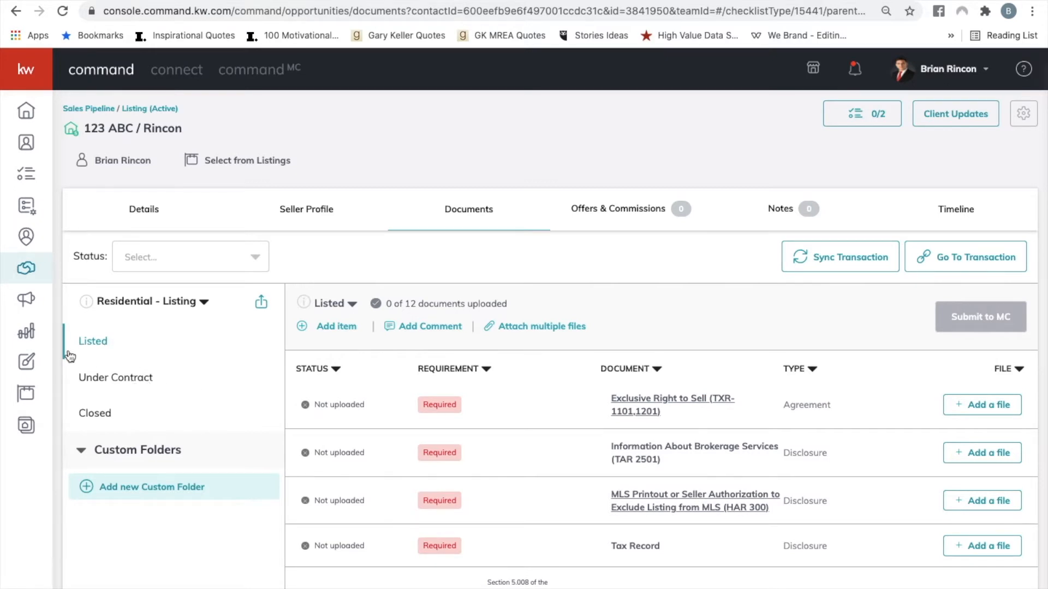
{"action": "scroll", "coordinate": [486, 425], "scroll_direction": "down", "scroll_amount": 2}
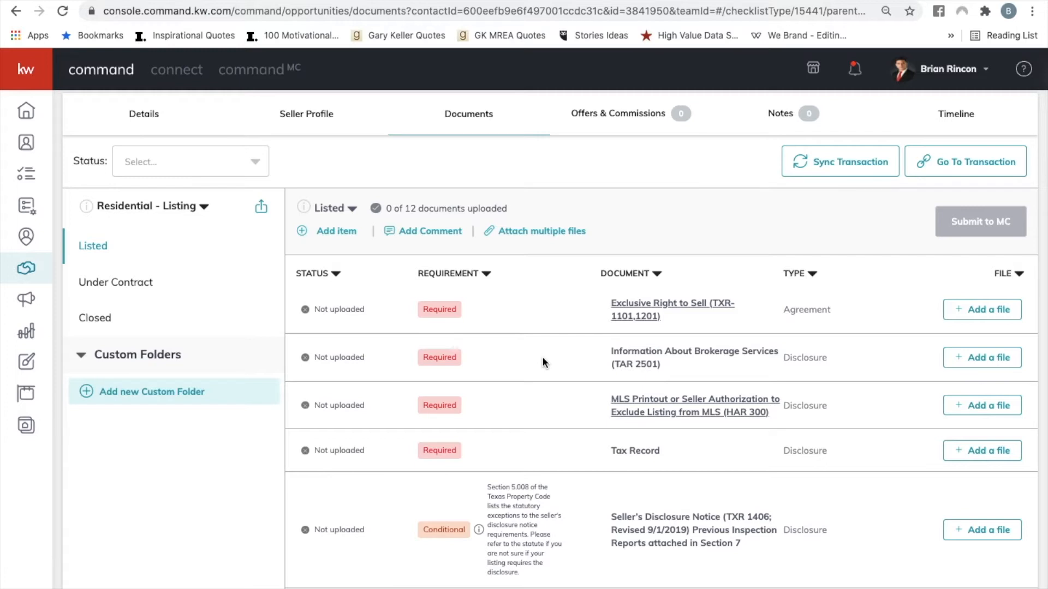
{"action": "scroll", "coordinate": [544, 325], "scroll_direction": "up", "scroll_amount": 2}
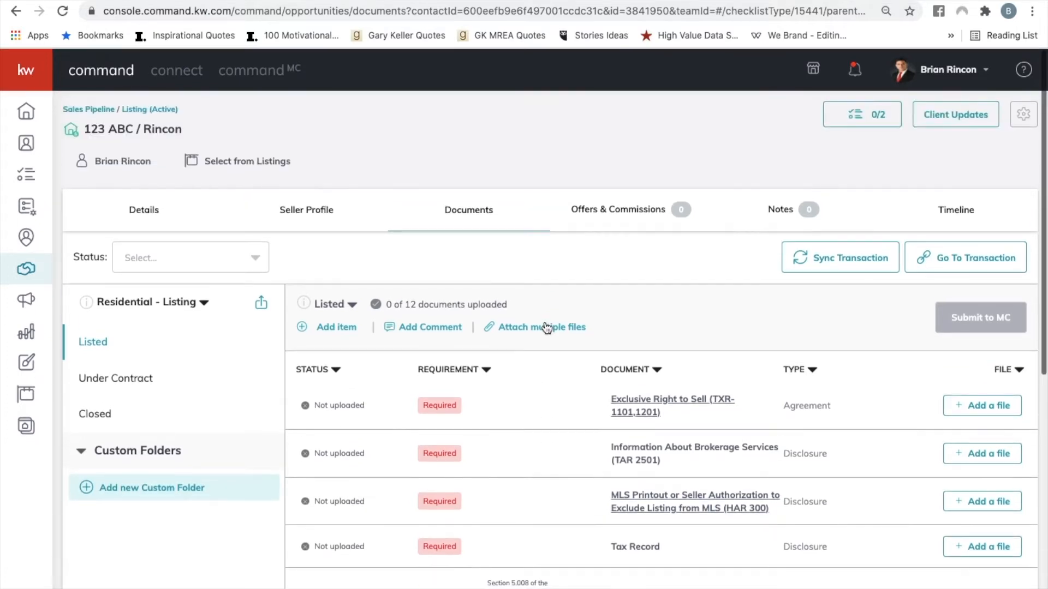
{"action": "scroll", "coordinate": [545, 327], "scroll_direction": "down", "scroll_amount": 1}
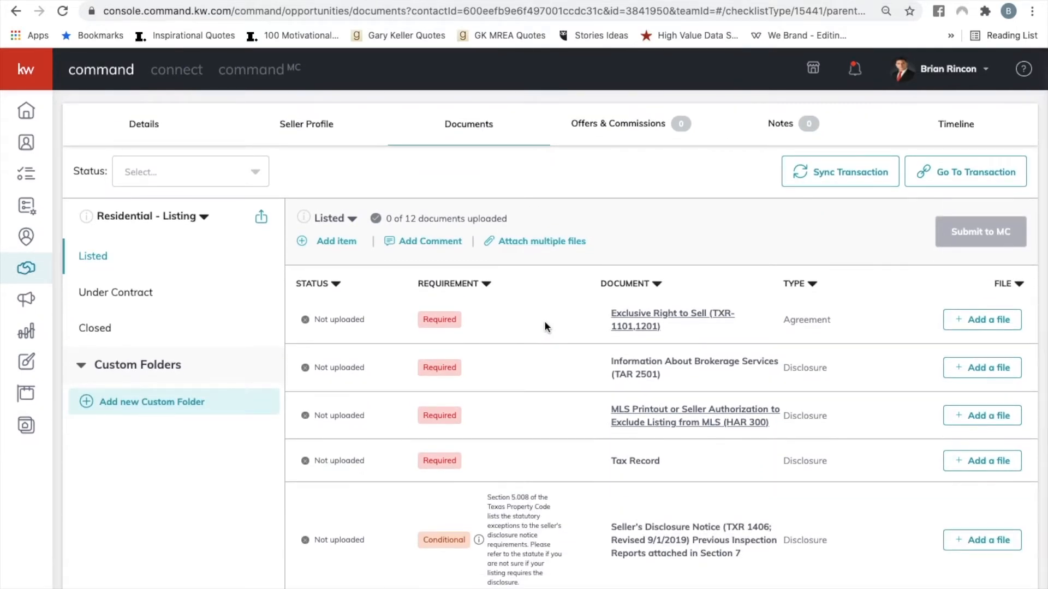
{"action": "scroll", "coordinate": [545, 327], "scroll_direction": "down", "scroll_amount": 1}
{"action": "scroll", "coordinate": [651, 387], "scroll_direction": "down", "scroll_amount": 2}
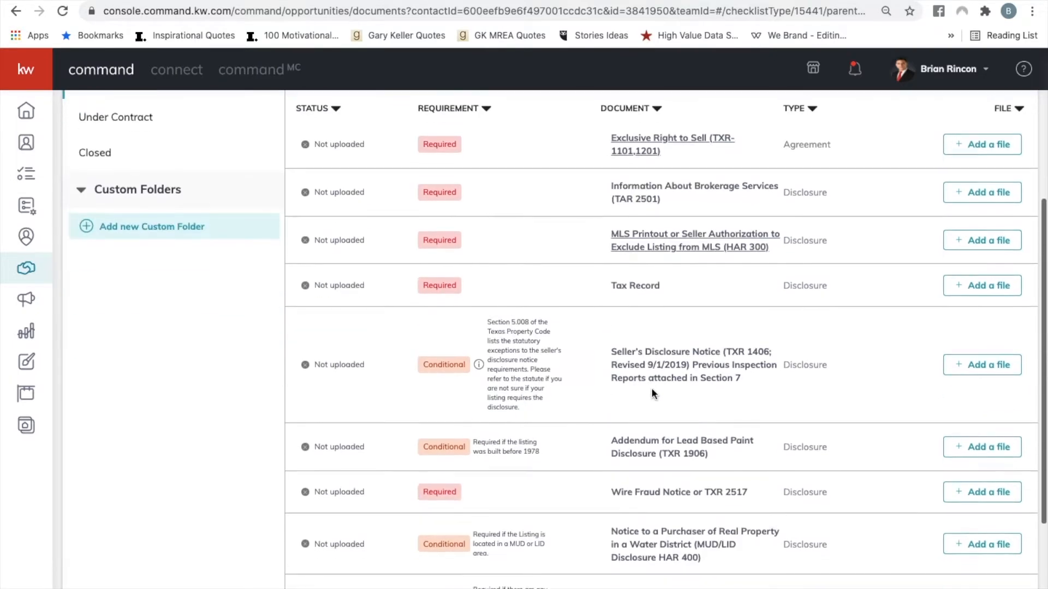
{"action": "scroll", "coordinate": [649, 424], "scroll_direction": "down", "scroll_amount": 2}
{"action": "scroll", "coordinate": [649, 423], "scroll_direction": "up", "scroll_amount": 4}
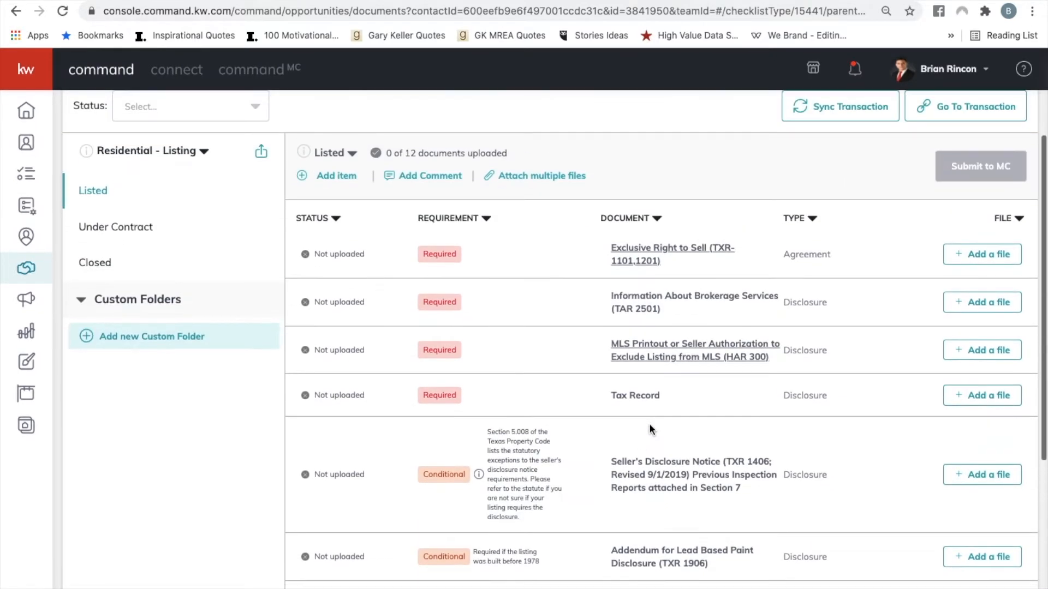
{"action": "scroll", "coordinate": [443, 252], "scroll_direction": "down", "scroll_amount": 1}
{"action": "scroll", "coordinate": [439, 339], "scroll_direction": "down", "scroll_amount": 1}
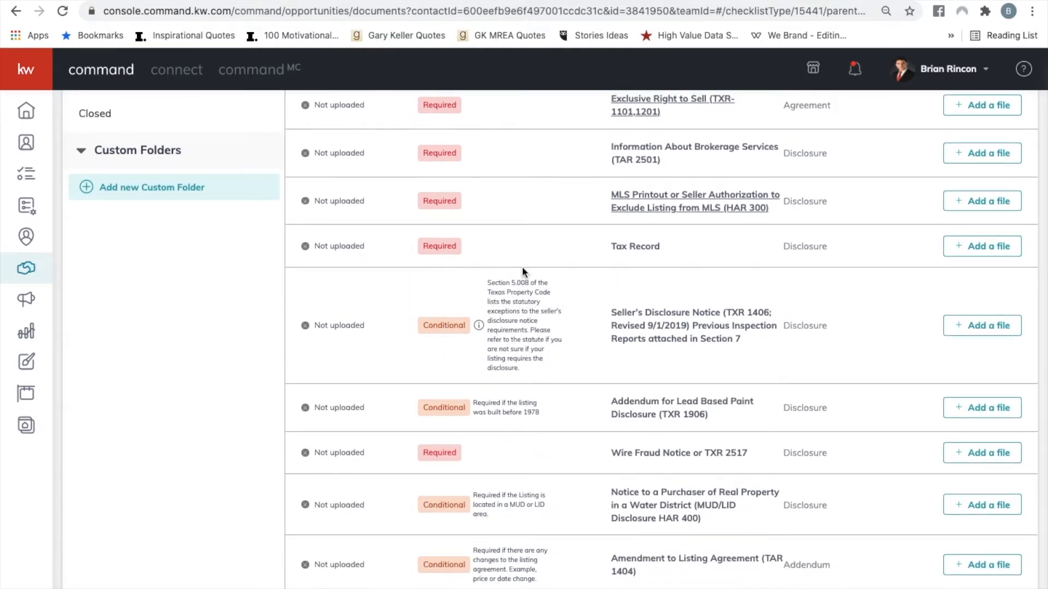
{"action": "scroll", "coordinate": [637, 306], "scroll_direction": "up", "scroll_amount": 3}
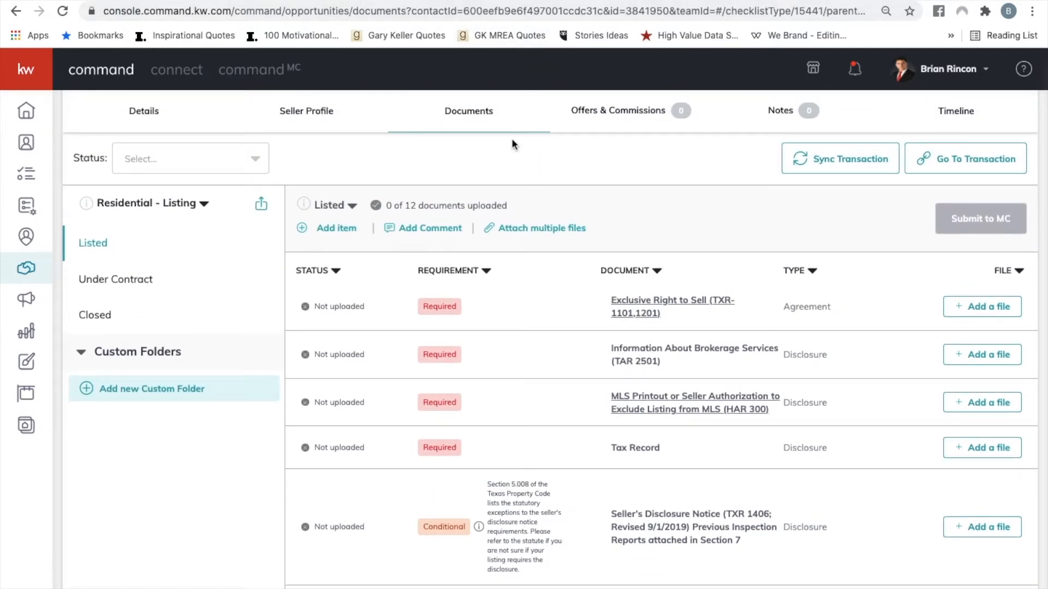
{"action": "scroll", "coordinate": [601, 395], "scroll_direction": "up", "scroll_amount": 1}
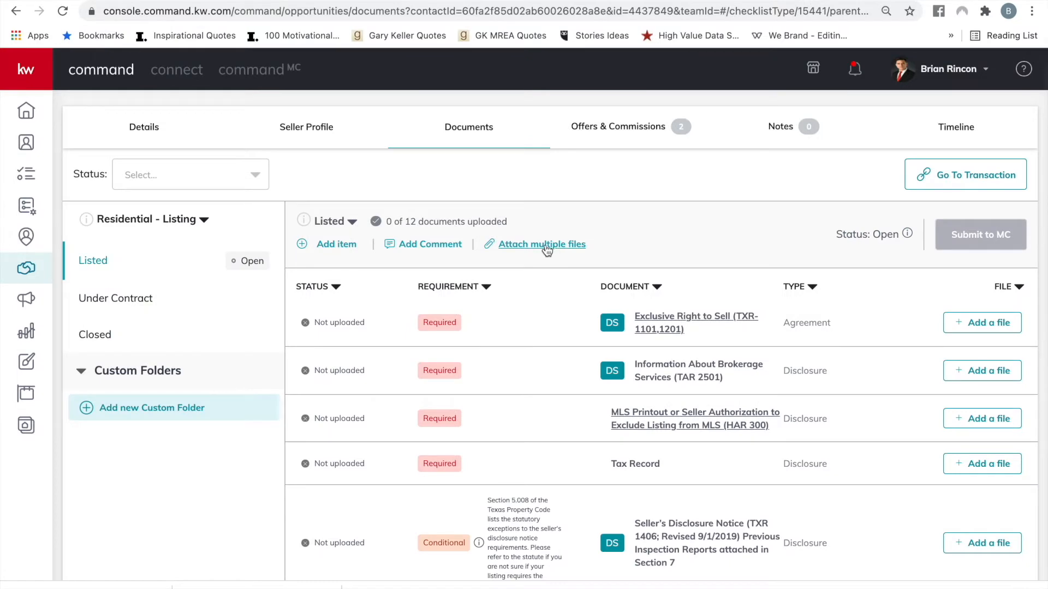
Begin attaching multiple files from DocuSign, choosing the signed TXR Residential Real Estate Listing Agreement for Exclusive Right to Sell (TXR-1101,1201).
{"action": "left_click", "coordinate": [546, 251]}
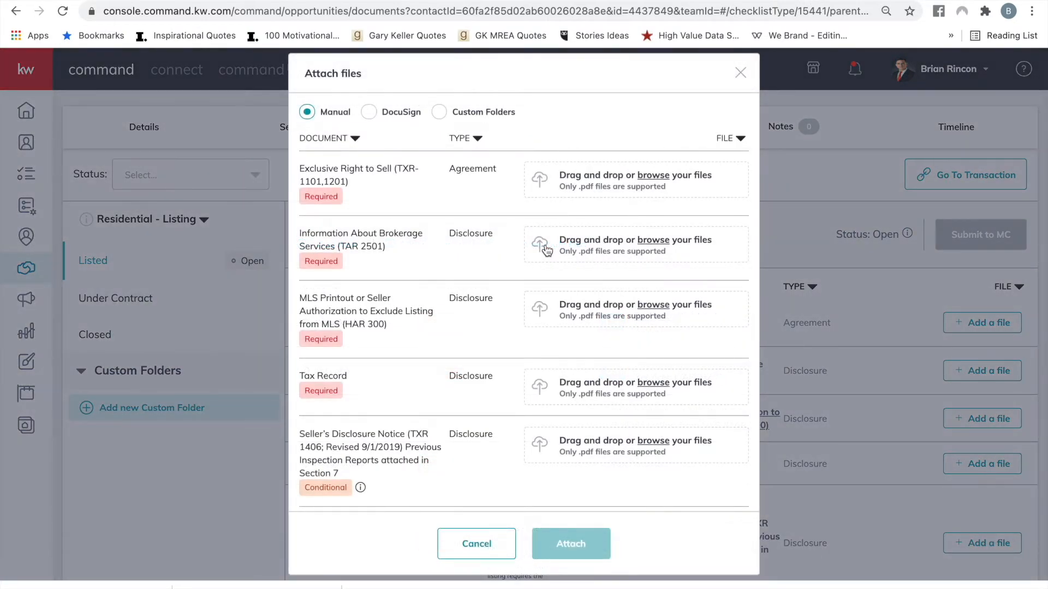
{"action": "left_click", "coordinate": [370, 113]}
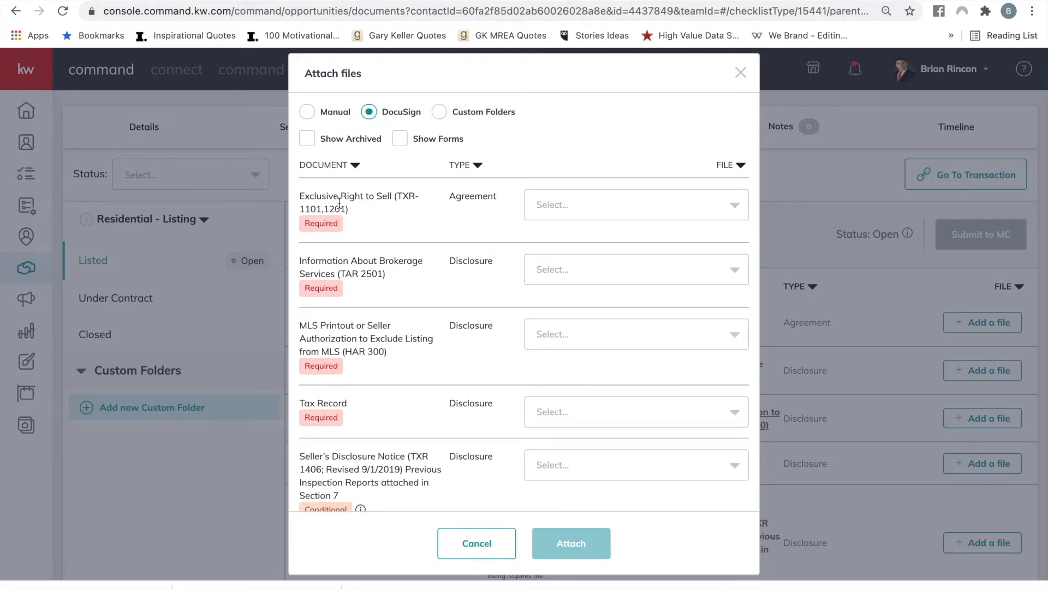
{"action": "left_click", "coordinate": [669, 197]}
{"action": "scroll", "coordinate": [660, 323], "scroll_direction": "down", "scroll_amount": 2}
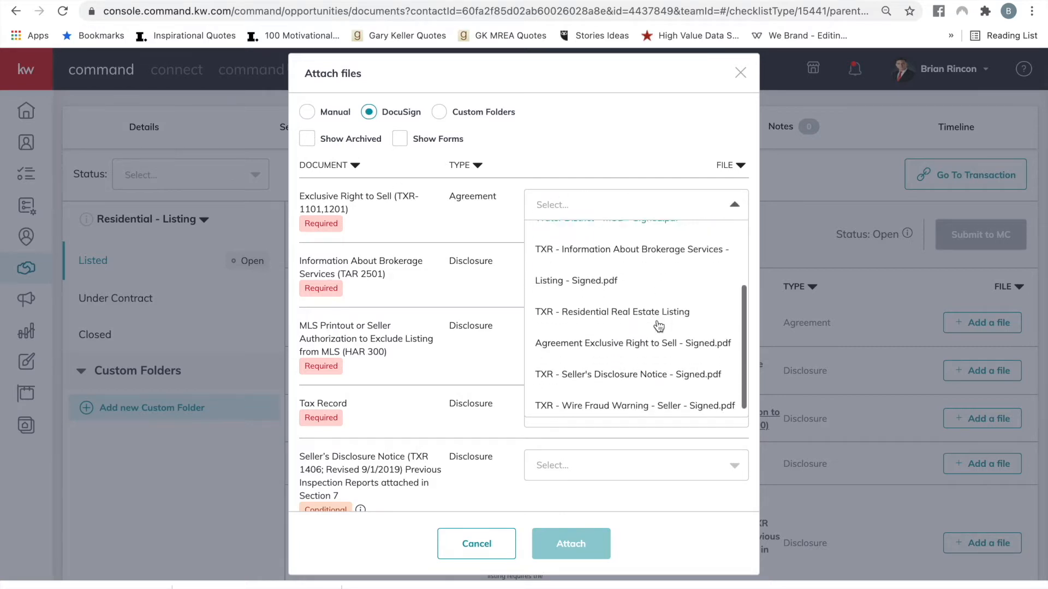
{"action": "left_click", "coordinate": [631, 328]}
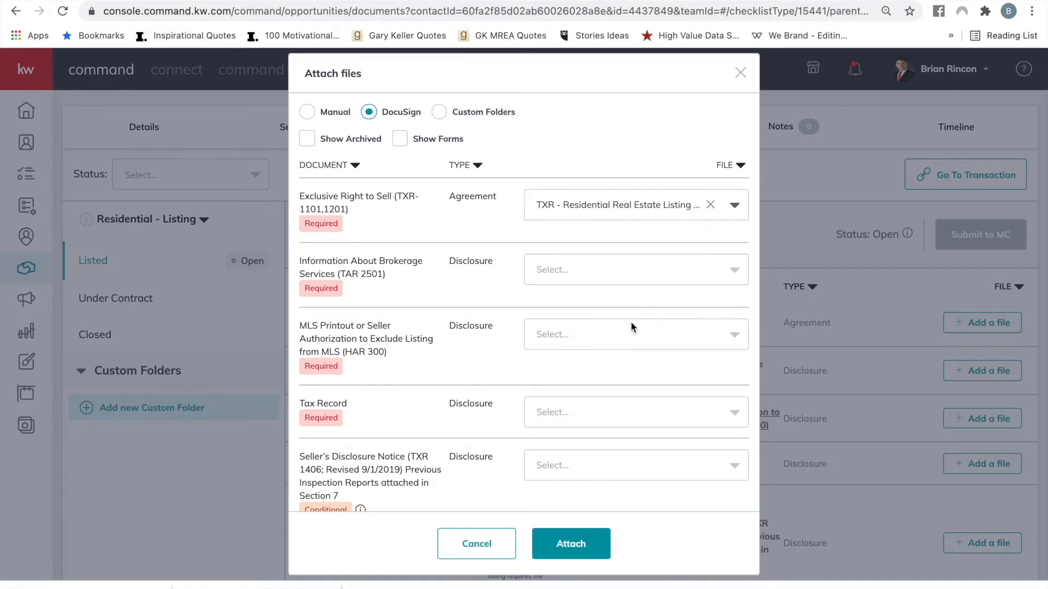
Assign "TXR - Information About Brokerage Services - Listing - Signed.pdf" to the Information About Brokerage Services (TAR 2501) requirement.
{"action": "scroll", "coordinate": [631, 326], "scroll_direction": "down", "scroll_amount": 3}
{"action": "left_click", "coordinate": [628, 199]}
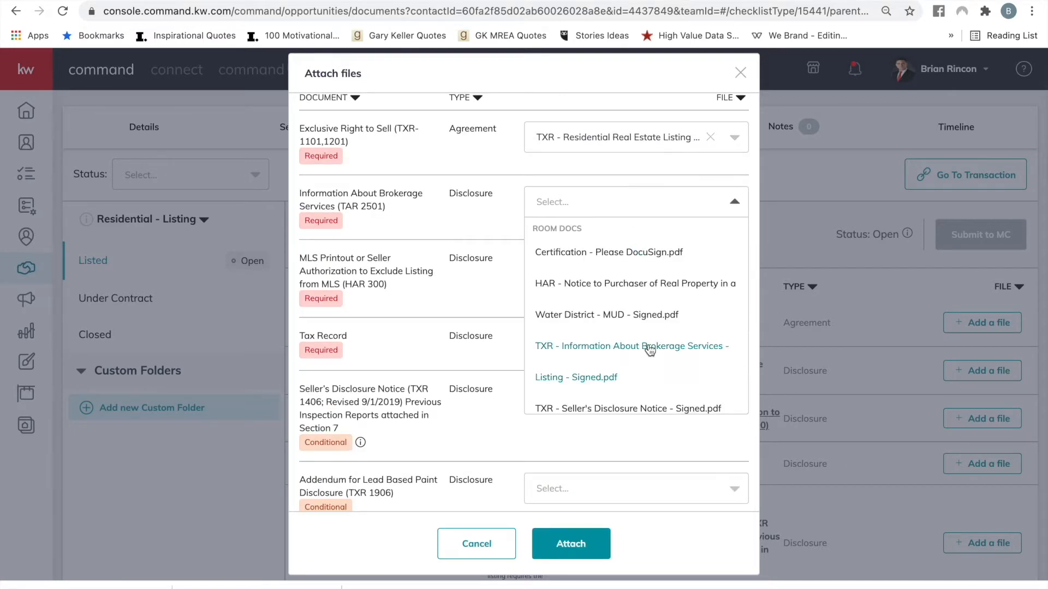
{"action": "scroll", "coordinate": [649, 351], "scroll_direction": "down", "scroll_amount": 2}
{"action": "left_click", "coordinate": [643, 314]}
Assign "TXR - Seller's Disclosure Notice - Signed.pdf" to the Seller's Disclosure Notice (TXR 1406) requirement.
{"action": "scroll", "coordinate": [643, 312], "scroll_direction": "down", "scroll_amount": 2}
{"action": "scroll", "coordinate": [644, 309], "scroll_direction": "down", "scroll_amount": 3}
{"action": "left_click", "coordinate": [646, 276]}
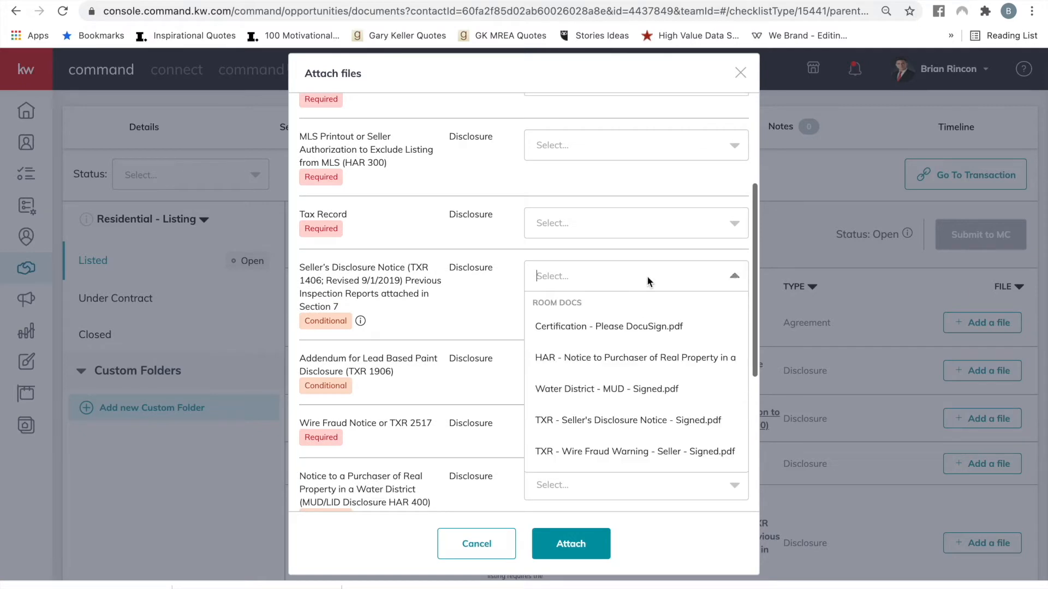
{"action": "scroll", "coordinate": [652, 373], "scroll_direction": "down", "scroll_amount": 3}
{"action": "left_click", "coordinate": [644, 358]}
Assign "TXR - Wire Fraud Warning - Seller - Signed.pdf" to the Wire Fraud Notice or TXR 2517 requirement.
{"action": "scroll", "coordinate": [643, 358], "scroll_direction": "up", "scroll_amount": 5}
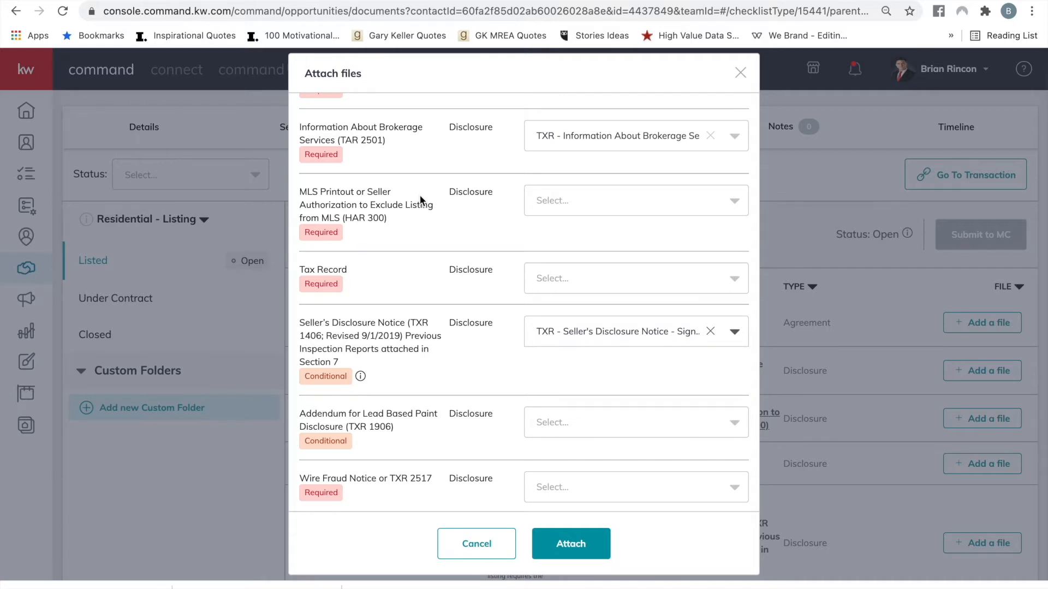
{"action": "scroll", "coordinate": [477, 327], "scroll_direction": "down", "scroll_amount": 4}
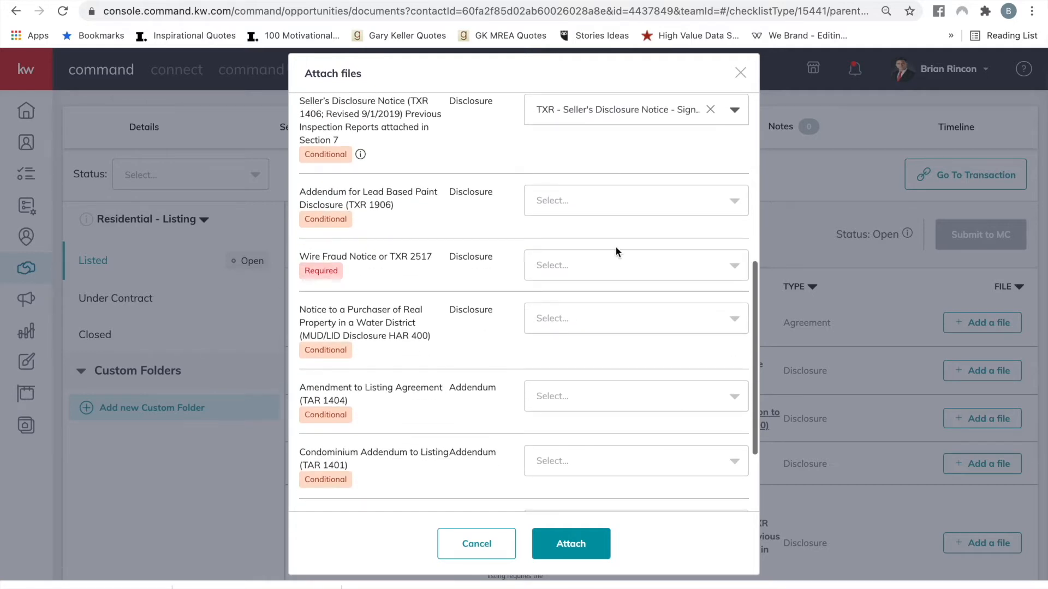
{"action": "left_click", "coordinate": [610, 260]}
{"action": "left_click", "coordinate": [616, 406]}
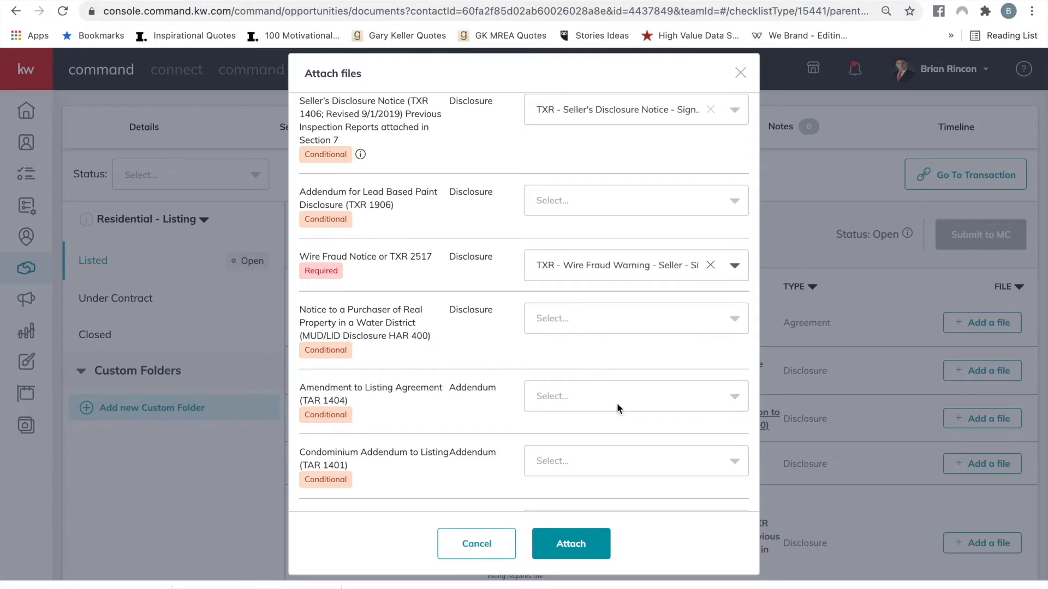
Assign the signed HAR water district MUD notice to the MUD/LID Disclosure HAR 400 requirement and attach all selected files.
{"action": "scroll", "coordinate": [616, 409], "scroll_direction": "down", "scroll_amount": 4}
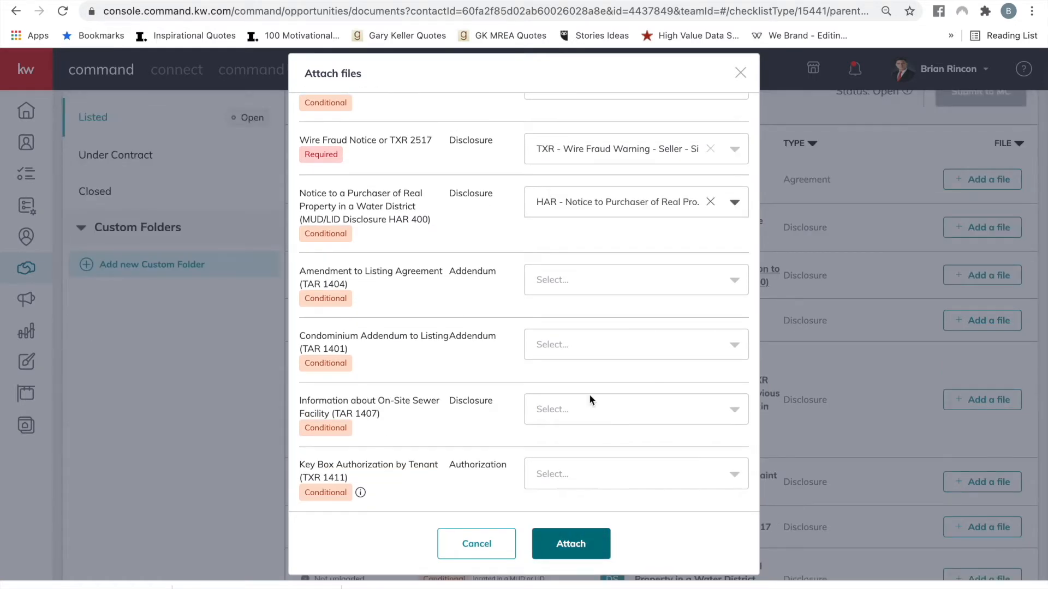
{"action": "left_click", "coordinate": [578, 545]}
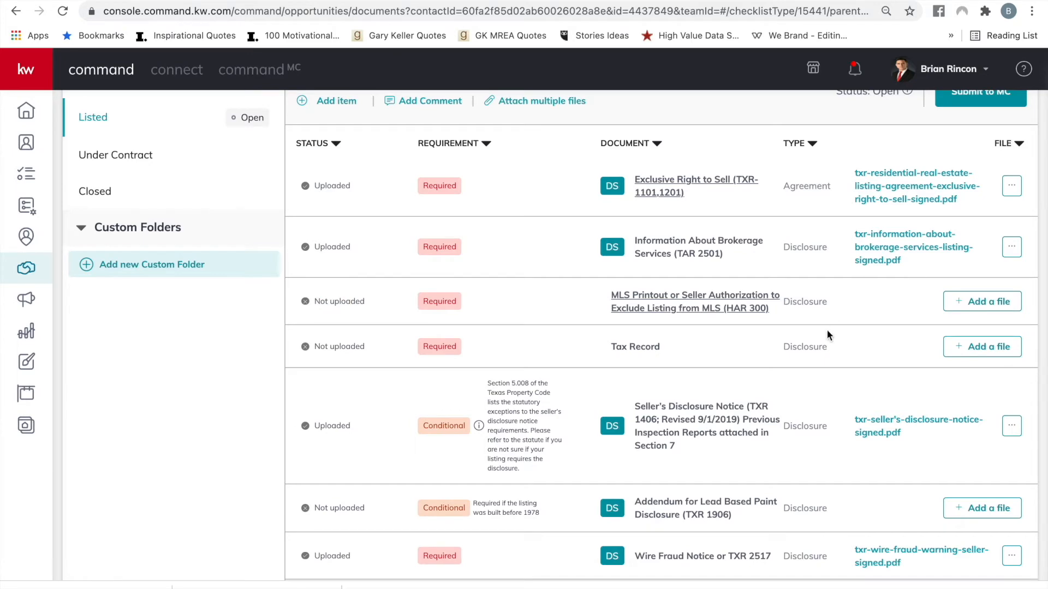
{"action": "scroll", "coordinate": [827, 330], "scroll_direction": "up", "scroll_amount": 2}
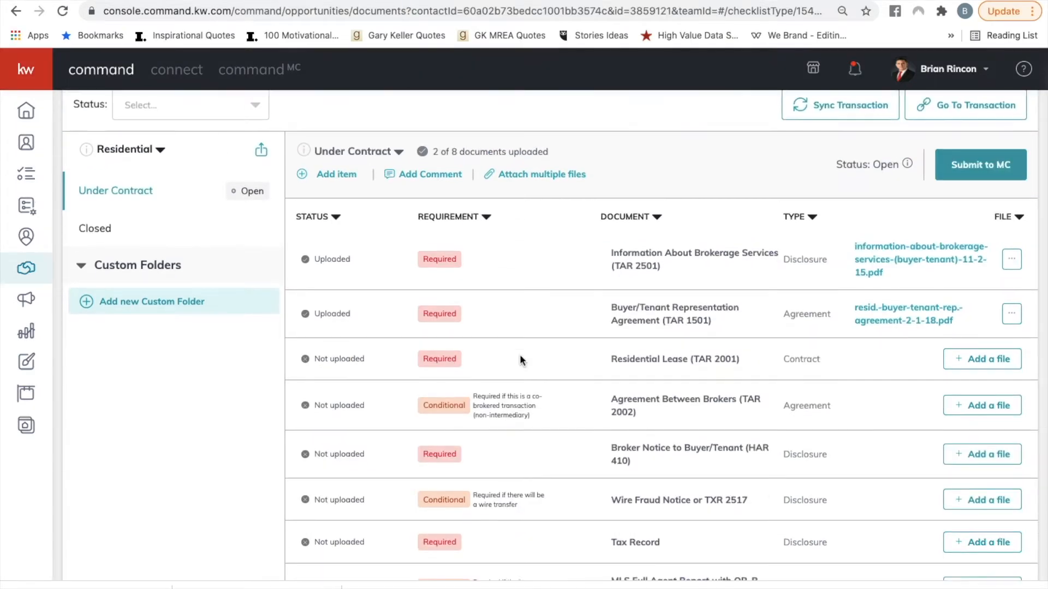
{"action": "scroll", "coordinate": [520, 355], "scroll_direction": "down", "scroll_amount": 1}
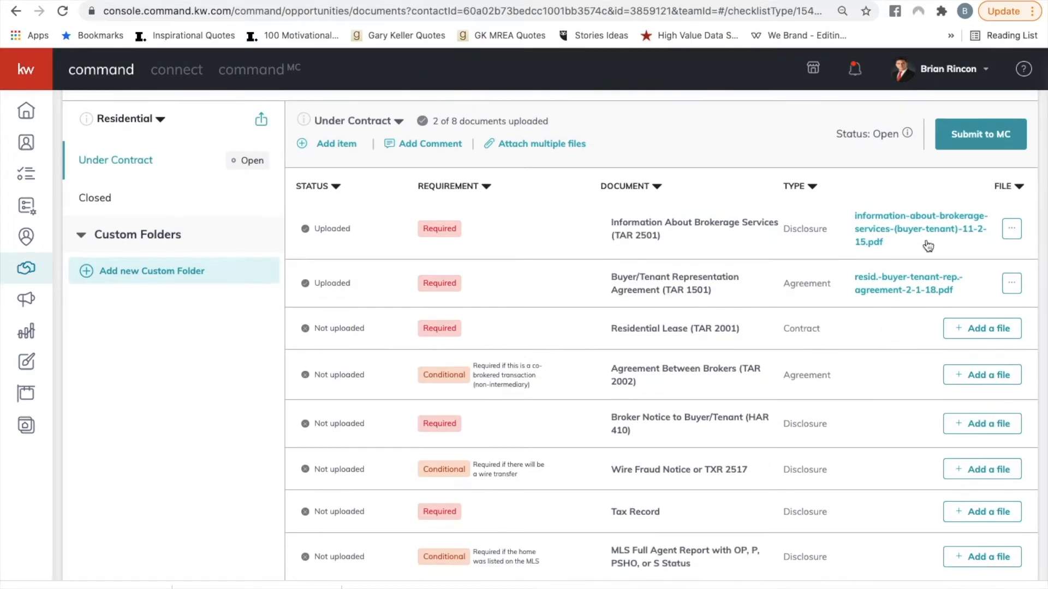
In the Under Contract folder, manually upload "MLS print out.pdf" from the computer to the MLS Full Agent Report requirement.
{"action": "scroll", "coordinate": [722, 398], "scroll_direction": "down", "scroll_amount": 2}
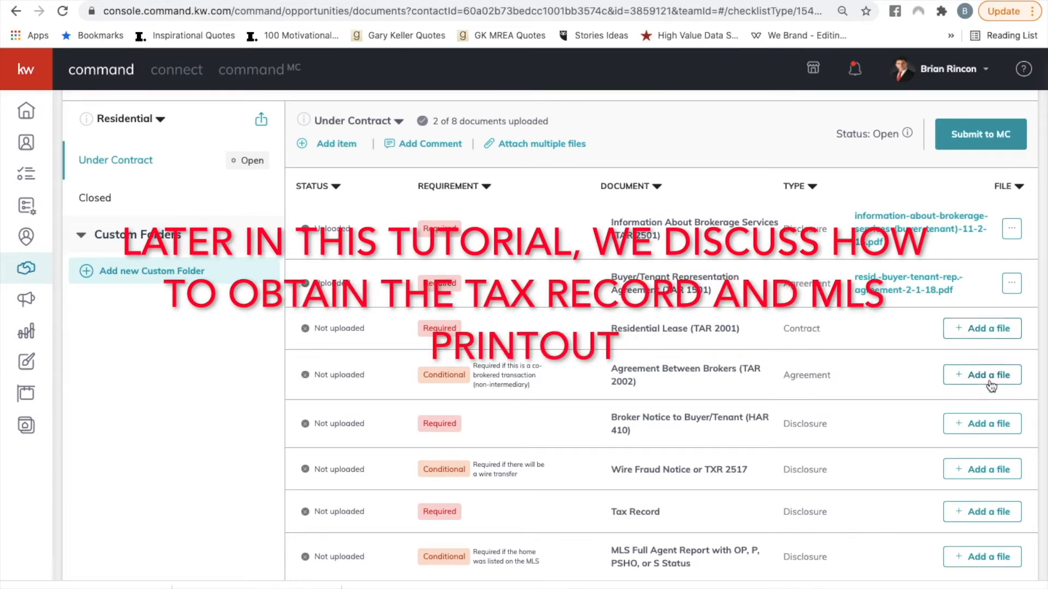
{"action": "left_click", "coordinate": [535, 144]}
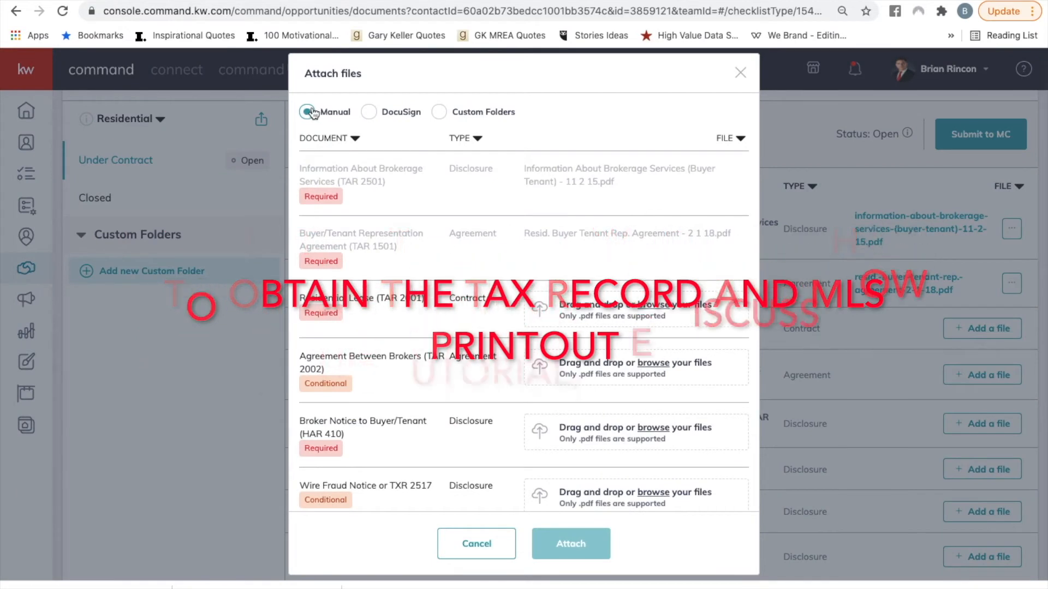
{"action": "scroll", "coordinate": [424, 320], "scroll_direction": "down", "scroll_amount": 3}
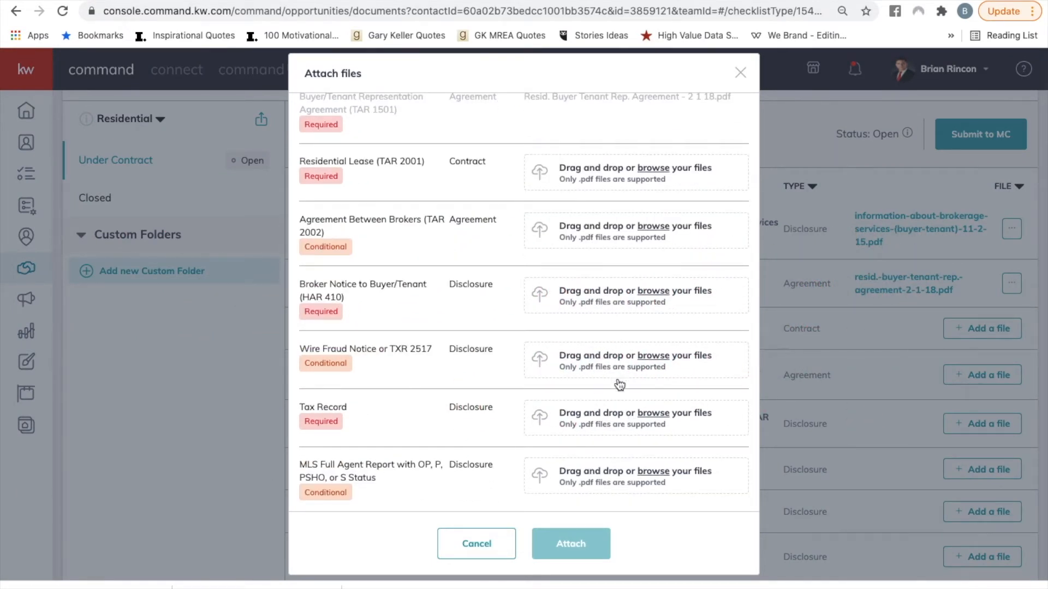
{"action": "left_click", "coordinate": [652, 413]}
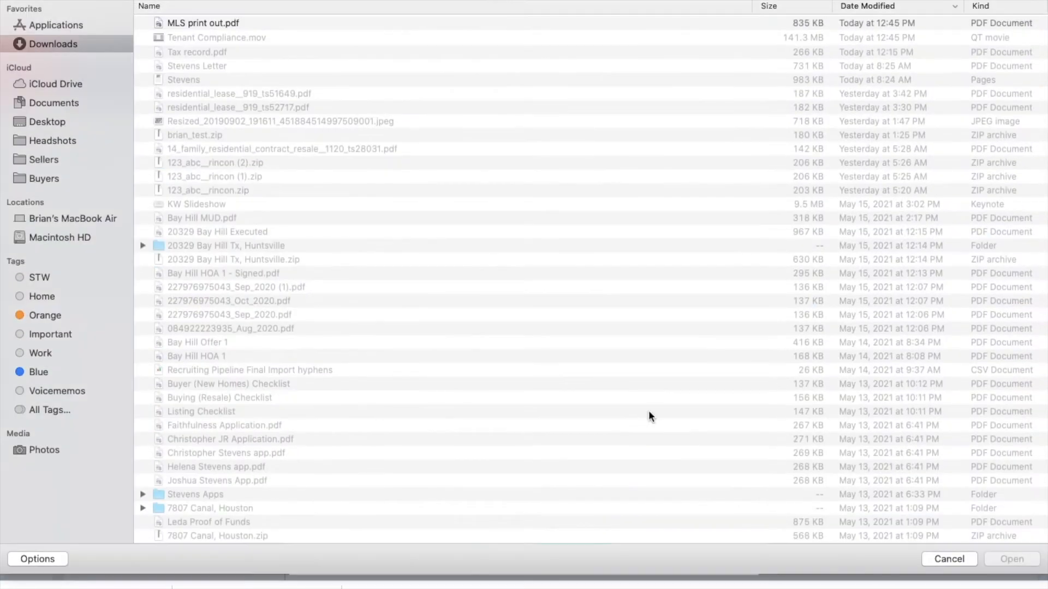
{"action": "left_click", "coordinate": [939, 560]}
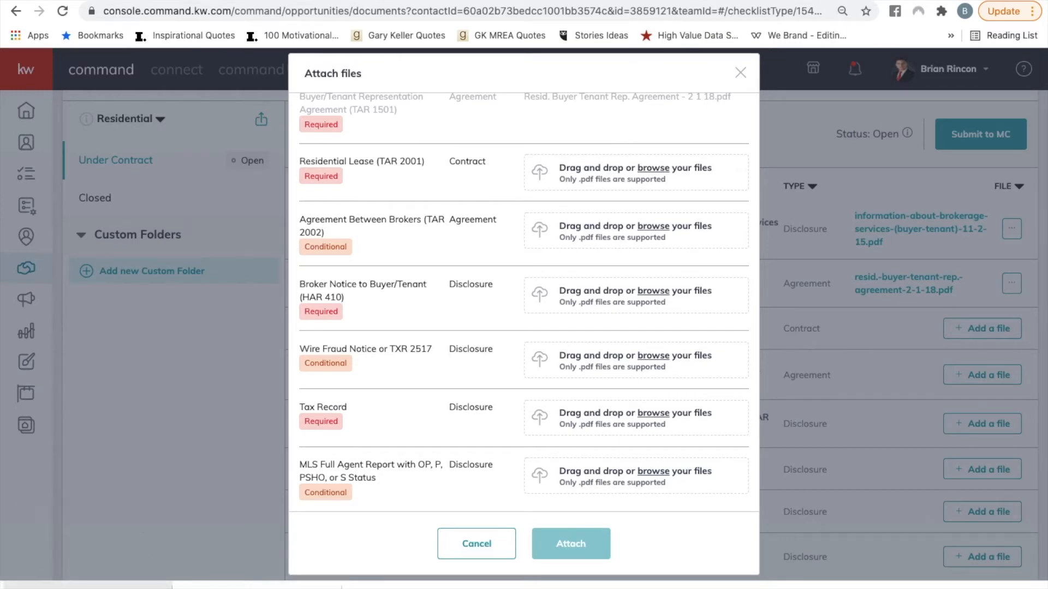
{"action": "left_click_drag", "start_coordinate": [88, 585], "coordinate": [637, 474]}
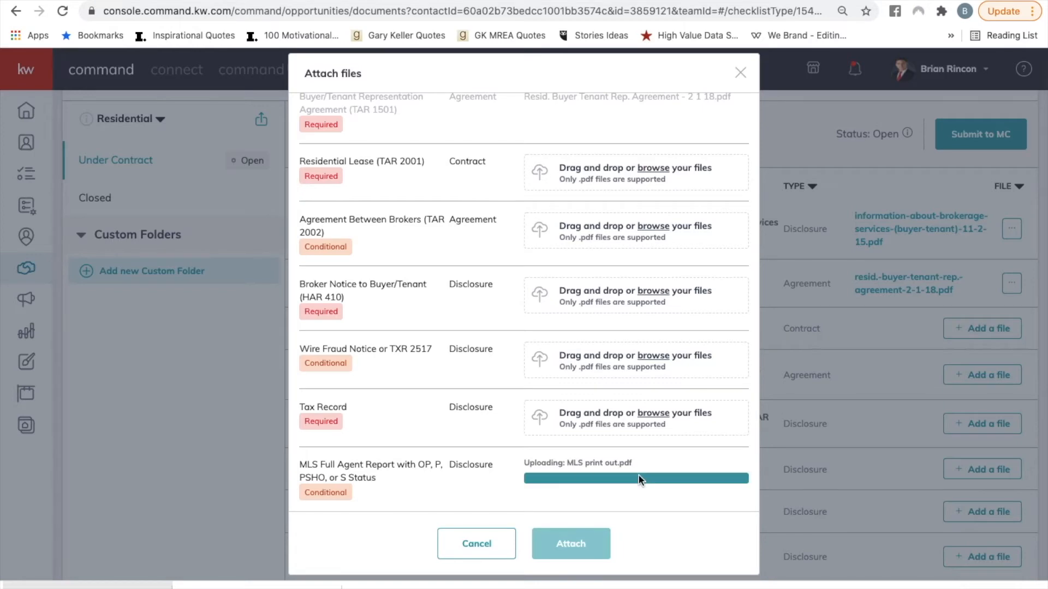
Upload "Tax record.pdf" from Downloads to the Tax Record requirement and attach both uploaded files to the folder.
{"action": "left_click", "coordinate": [656, 414]}
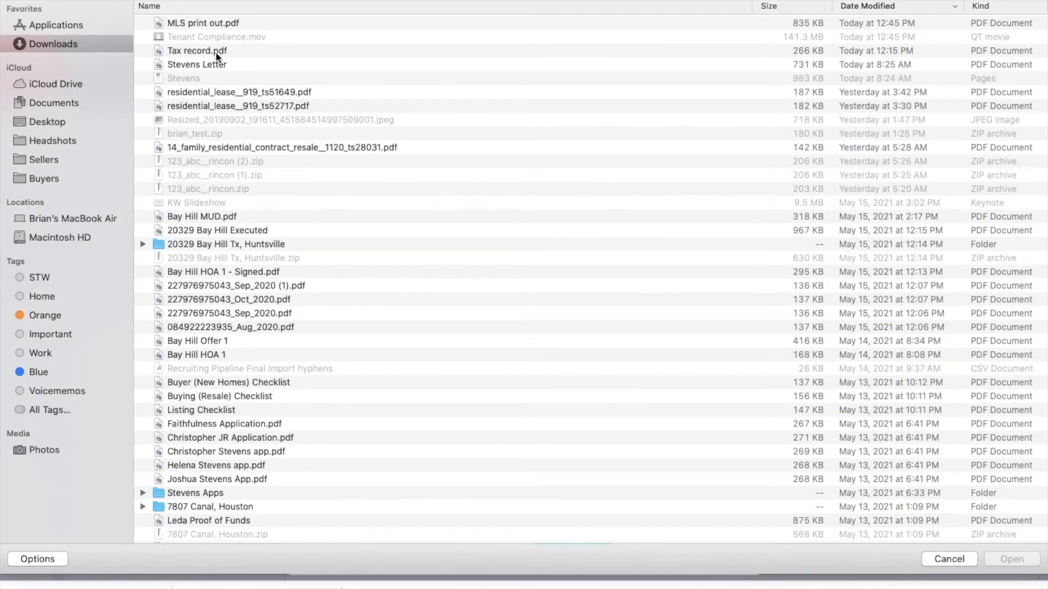
{"action": "left_click", "coordinate": [215, 52]}
{"action": "key", "text": "Return"}
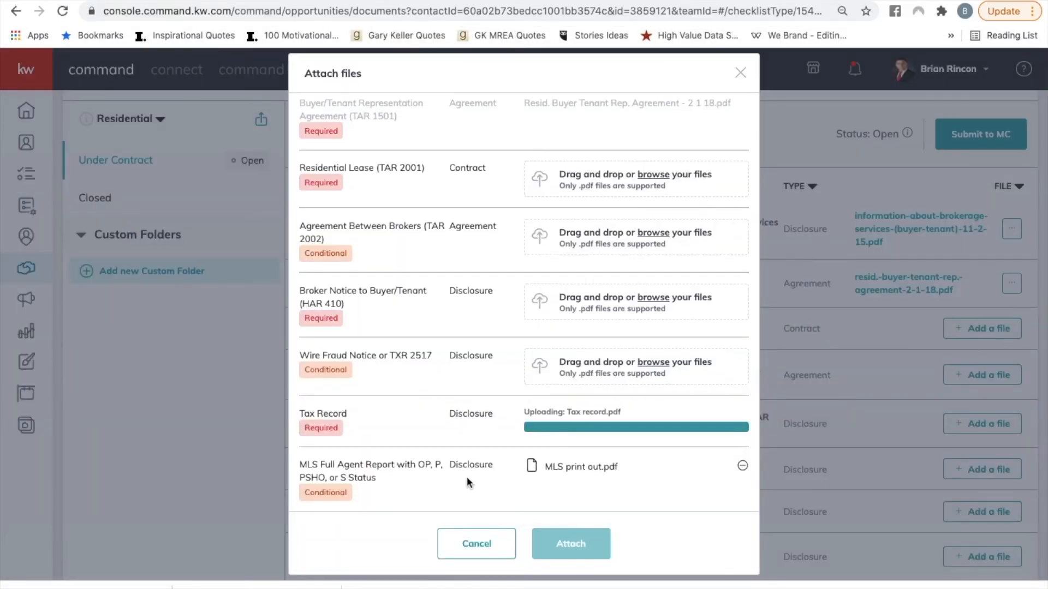
{"action": "left_click", "coordinate": [575, 547]}
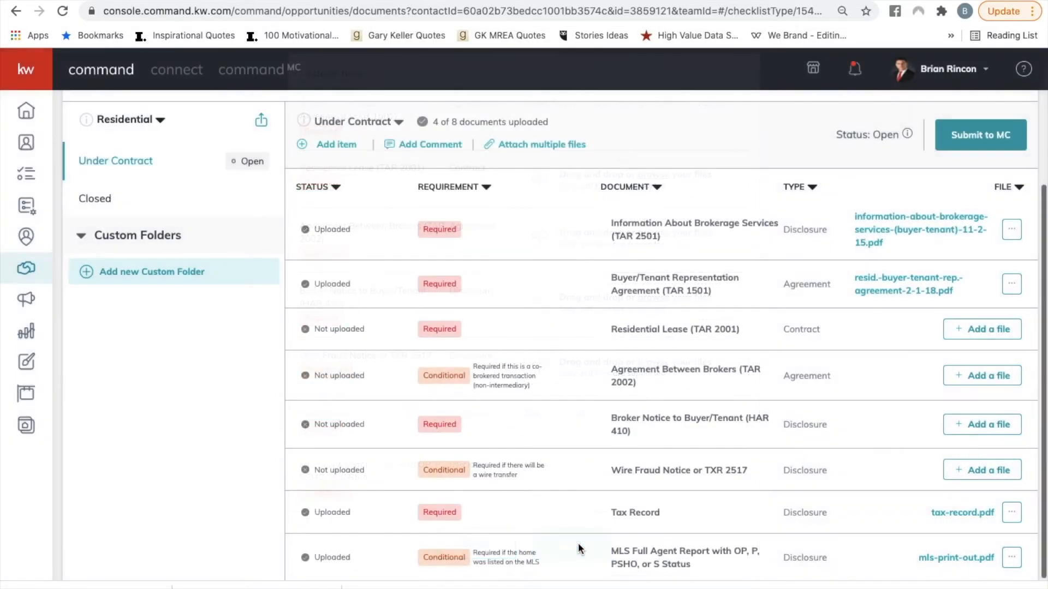
{"action": "scroll", "coordinate": [797, 391], "scroll_direction": "up", "scroll_amount": 2}
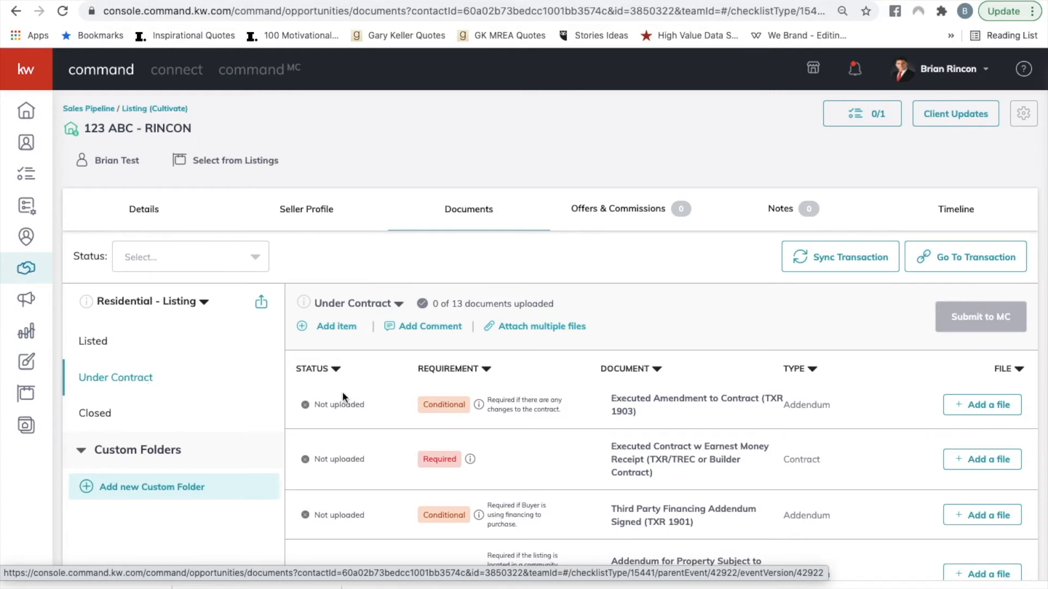
Review the contract, addendum and disclosure requirements in the 123 ABC listing's Under Contract folder.
{"action": "scroll", "coordinate": [404, 400], "scroll_direction": "down", "scroll_amount": 2}
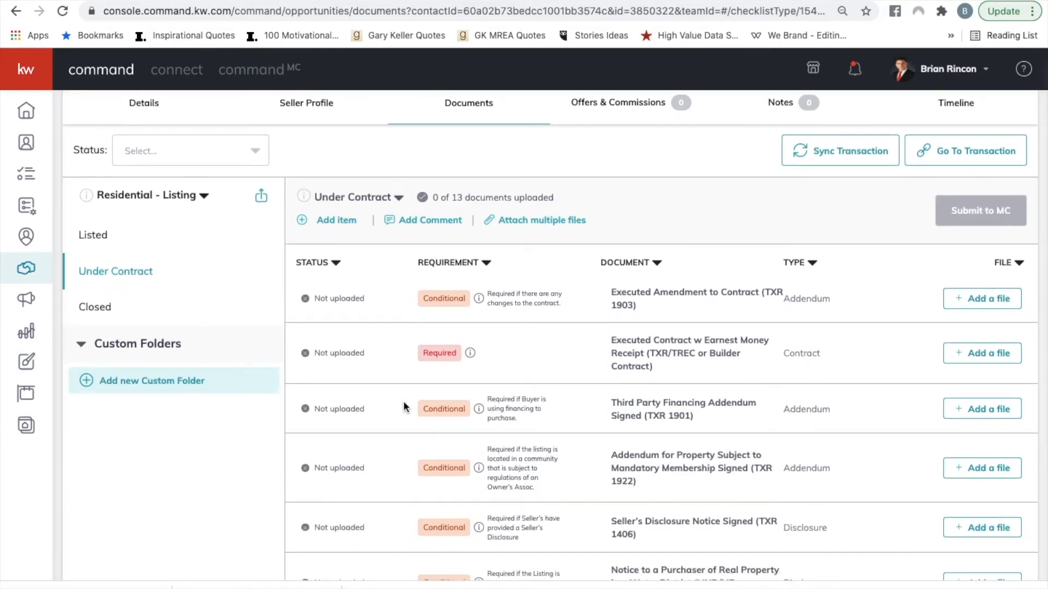
{"action": "scroll", "coordinate": [403, 406], "scroll_direction": "down", "scroll_amount": 3}
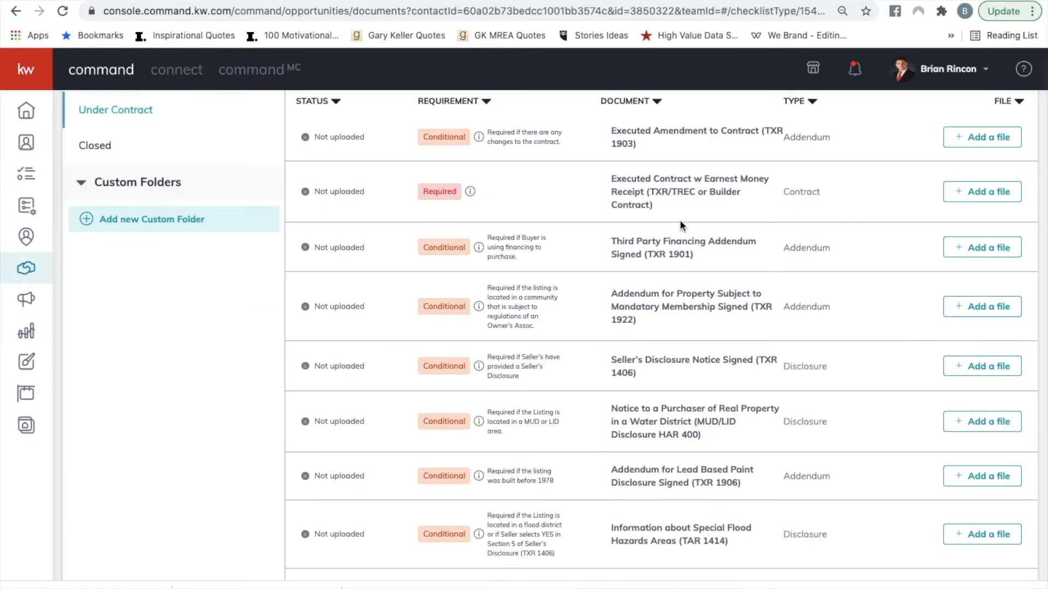
{"action": "scroll", "coordinate": [679, 220], "scroll_direction": "down", "scroll_amount": 1}
{"action": "scroll", "coordinate": [679, 219], "scroll_direction": "up", "scroll_amount": 1}
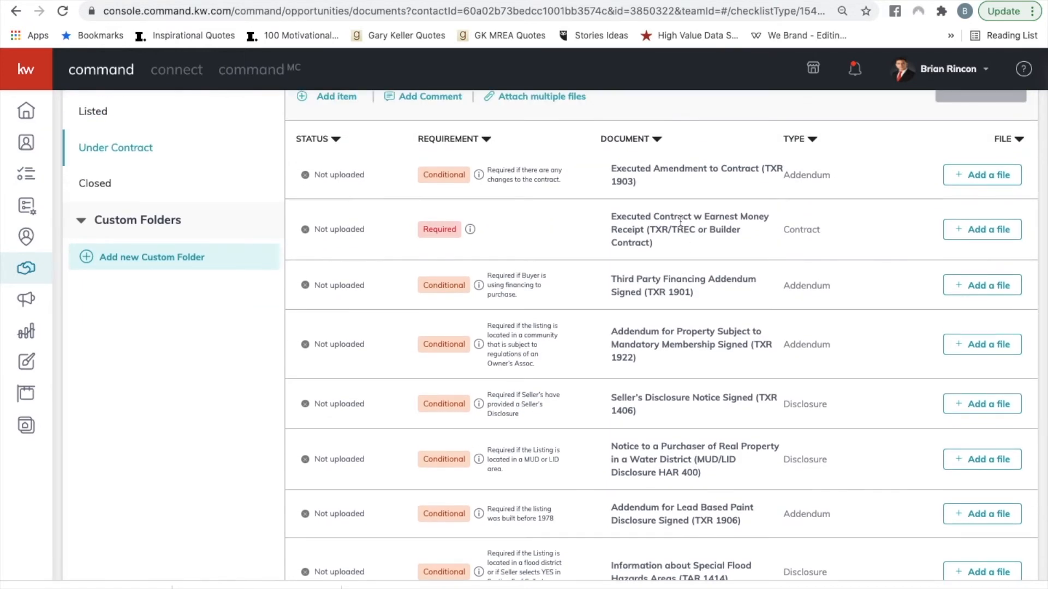
Examine the remaining conditional requirements in the Under Contract folder, from the third party financing addendum to the survey and T-47 affidavit.
{"action": "scroll", "coordinate": [681, 221], "scroll_direction": "down", "scroll_amount": 1}
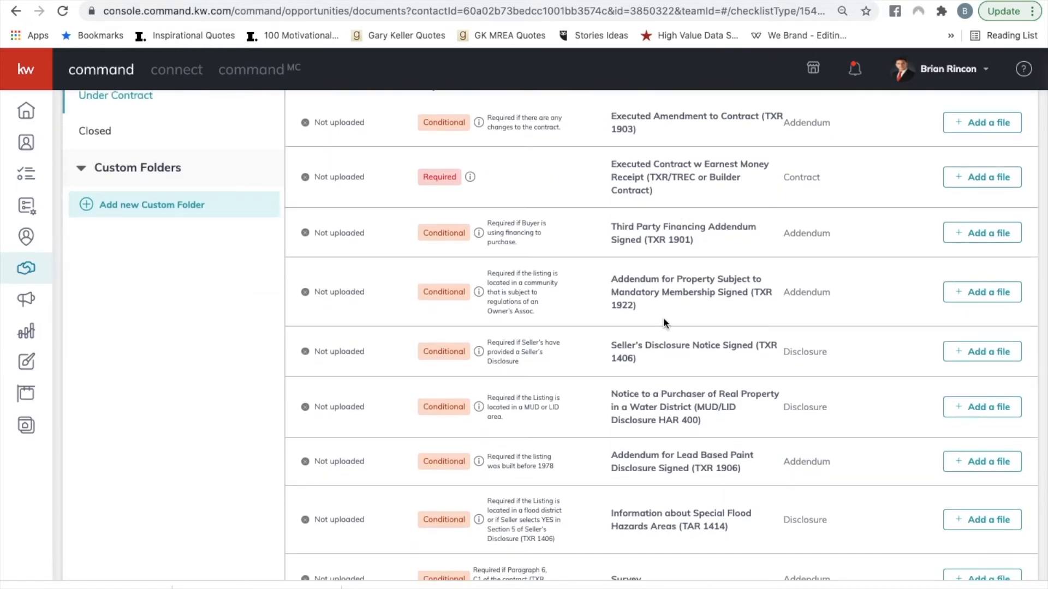
{"action": "scroll", "coordinate": [663, 321], "scroll_direction": "down", "scroll_amount": 2}
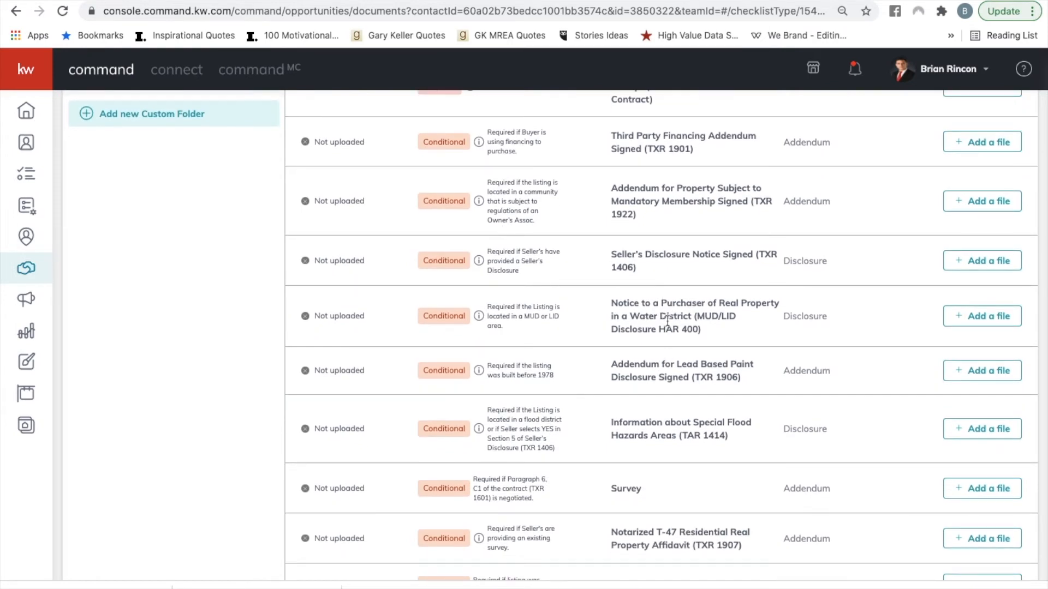
{"action": "scroll", "coordinate": [670, 280], "scroll_direction": "up", "scroll_amount": 4}
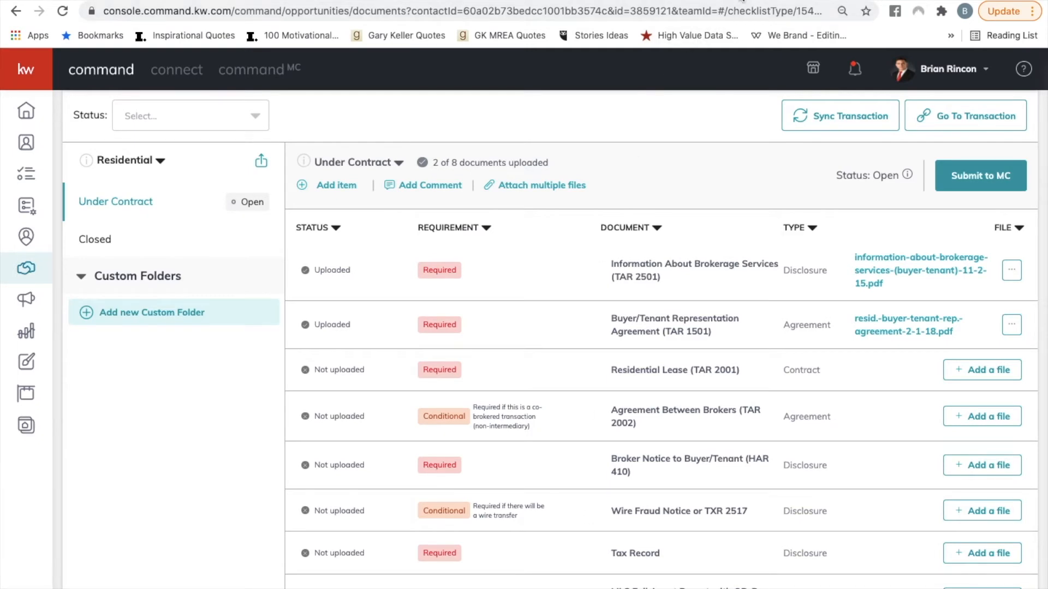
Switch to HAR Matrix and open the tax report for the Option Pending listing in Huntsville.
{"action": "left_click", "coordinate": [742, 0]}
{"action": "scroll", "coordinate": [675, 322], "scroll_direction": "down", "scroll_amount": 1}
{"action": "scroll", "coordinate": [675, 323], "scroll_direction": "up", "scroll_amount": 2}
{"action": "scroll", "coordinate": [675, 323], "scroll_direction": "up", "scroll_amount": 2}
{"action": "scroll", "coordinate": [675, 322], "scroll_direction": "up", "scroll_amount": 1}
{"action": "scroll", "coordinate": [319, 467], "scroll_direction": "down", "scroll_amount": 2}
{"action": "scroll", "coordinate": [319, 466], "scroll_direction": "down", "scroll_amount": 2}
{"action": "scroll", "coordinate": [164, 284], "scroll_direction": "up", "scroll_amount": 3}
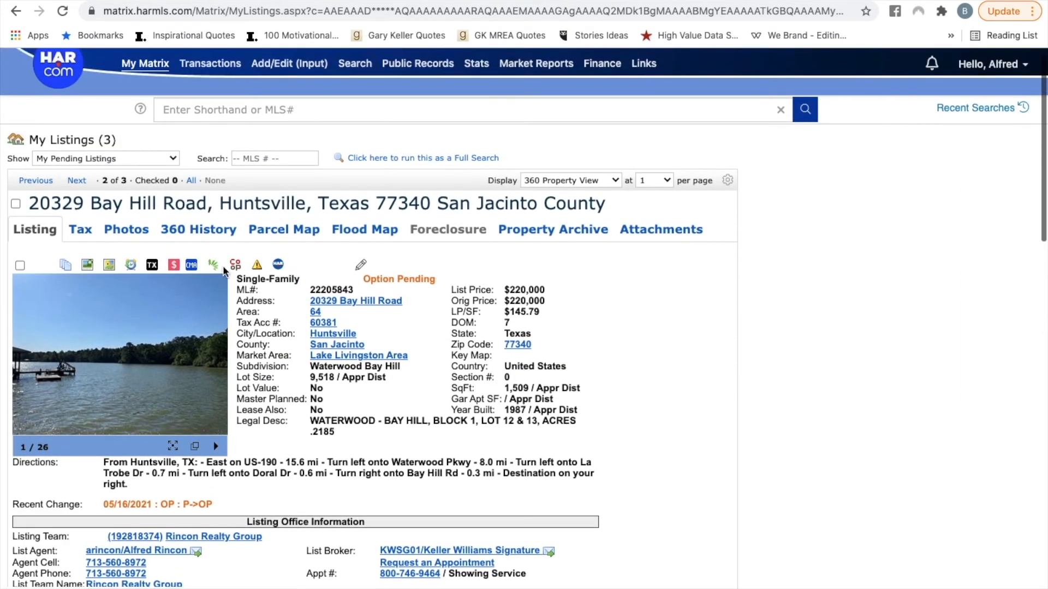
{"action": "left_click", "coordinate": [152, 267]}
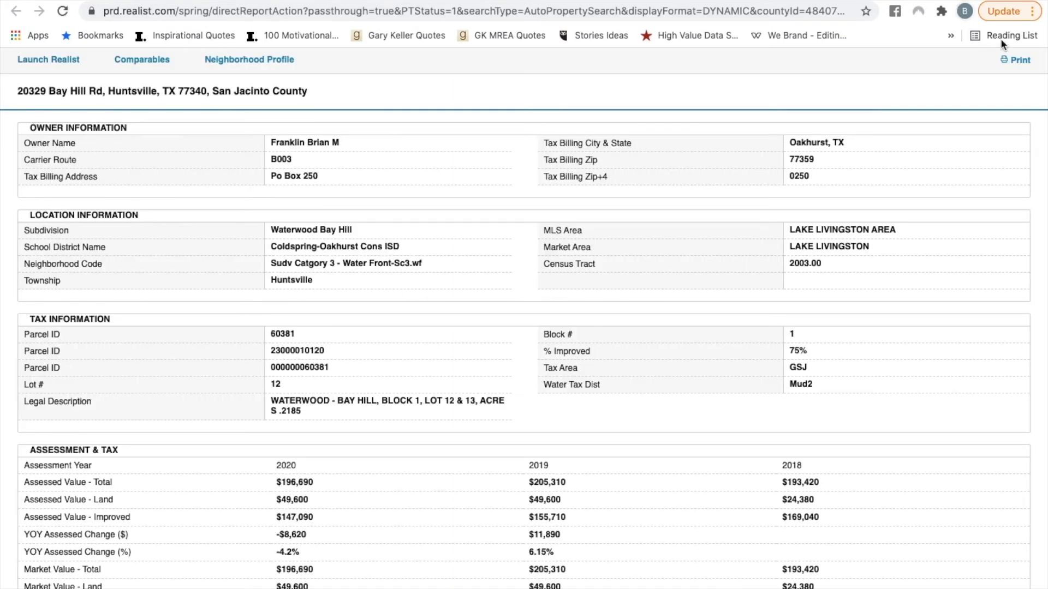
Generate the printable property report, save it as "Tax record.pdf" in Downloads, and return to the Matrix listing.
{"action": "left_click", "coordinate": [1024, 65]}
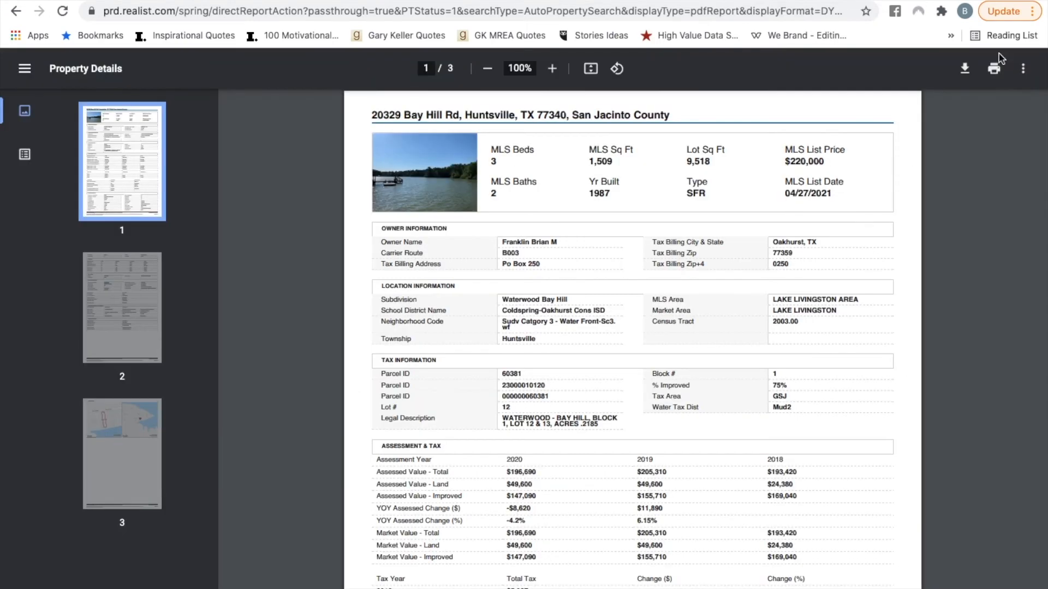
{"action": "left_click", "coordinate": [965, 68]}
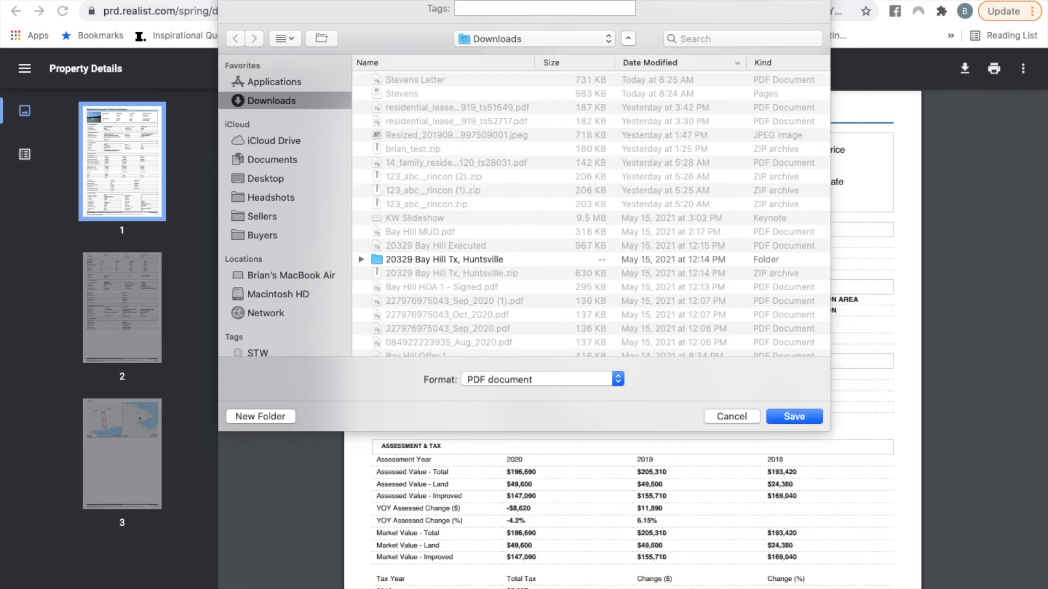
{"action": "key", "text": "Return"}
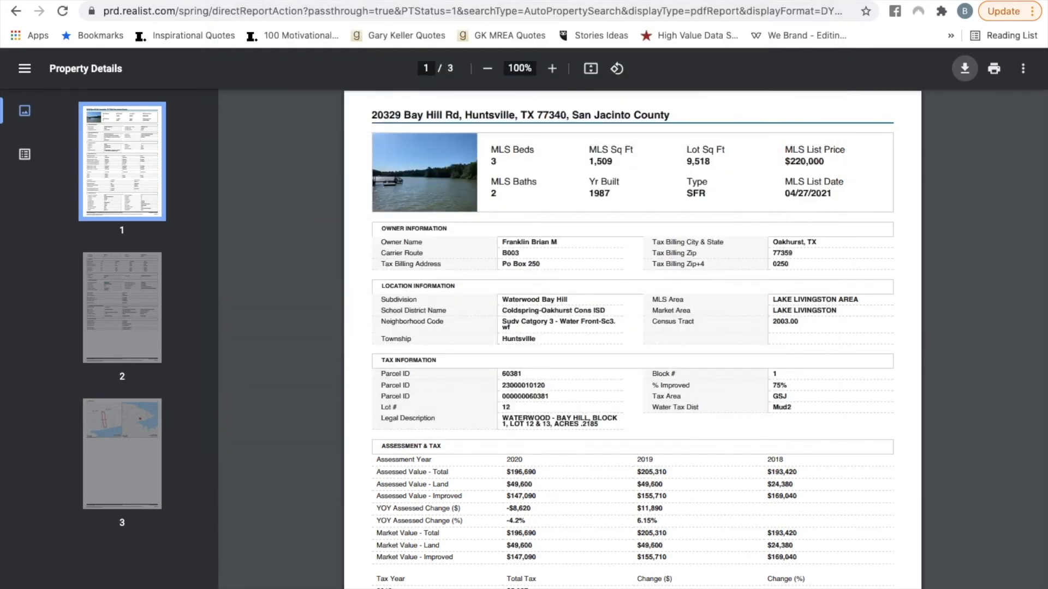
{"action": "key", "text": "super+w"}
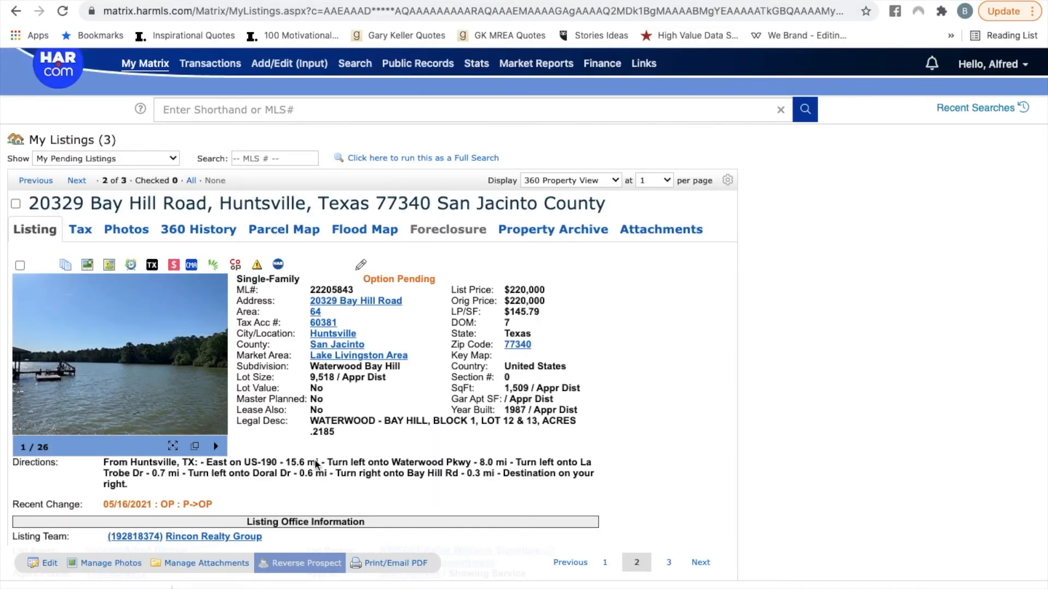
Print the Option Pending listing to PDF in the Agent Full format and save the file in Downloads.
{"action": "scroll", "coordinate": [328, 448], "scroll_direction": "down", "scroll_amount": 10}
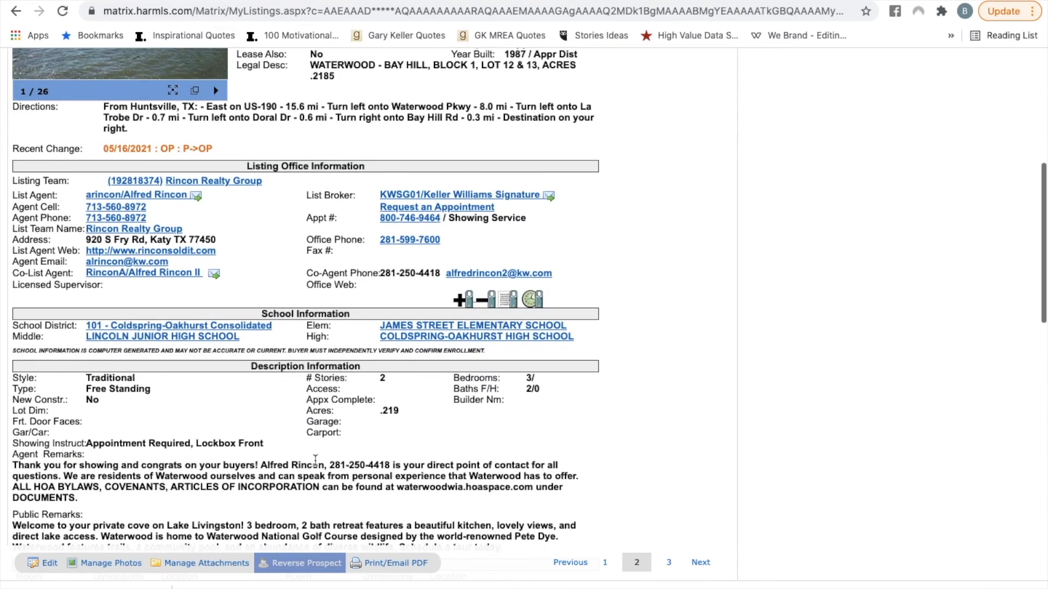
{"action": "scroll", "coordinate": [293, 386], "scroll_direction": "up", "scroll_amount": 8}
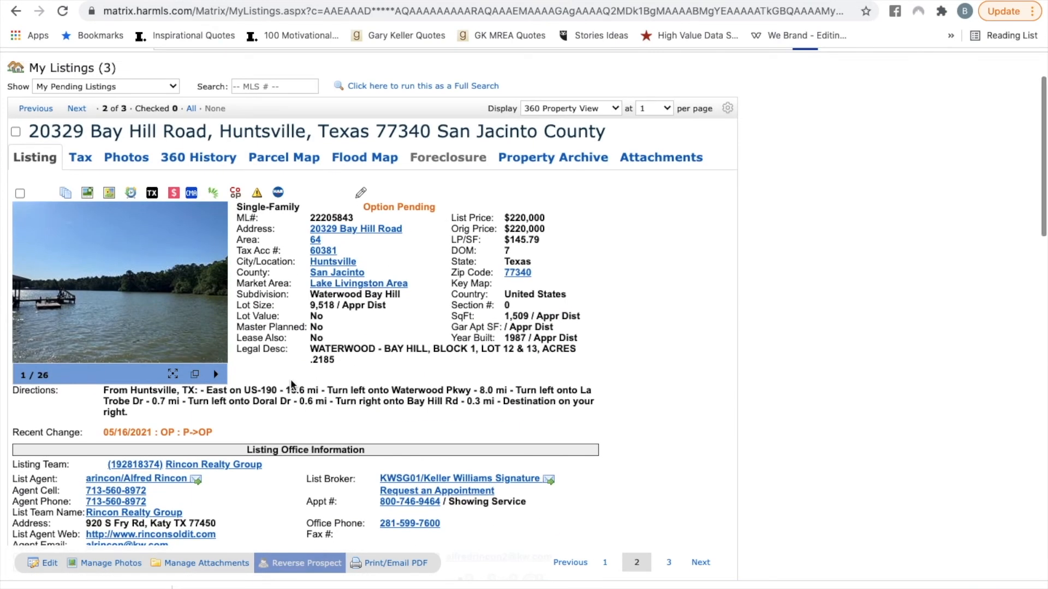
{"action": "left_click_drag", "start_coordinate": [364, 208], "coordinate": [436, 205]}
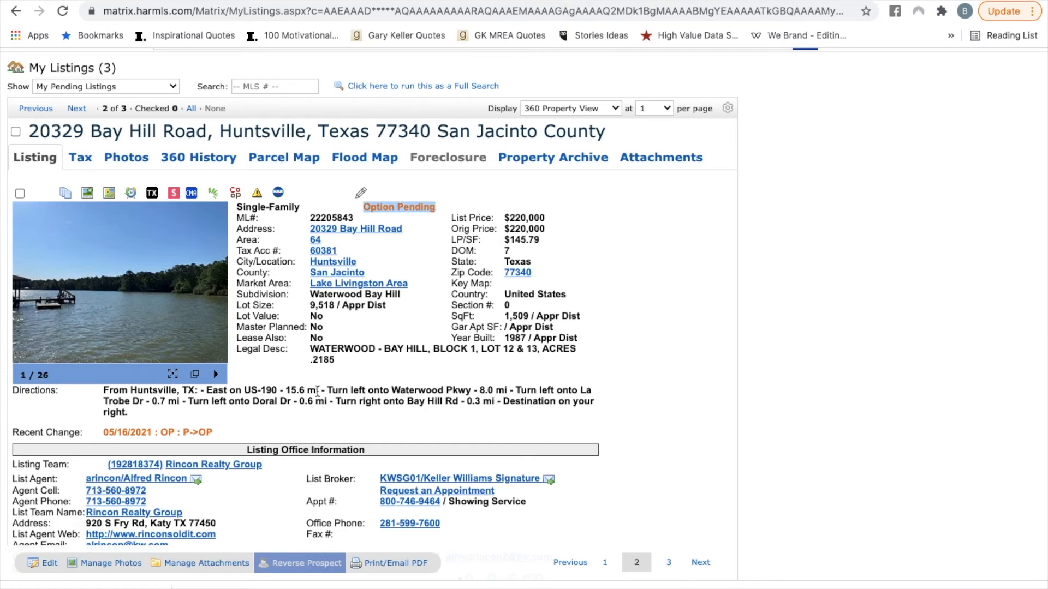
{"action": "left_click", "coordinate": [394, 564]}
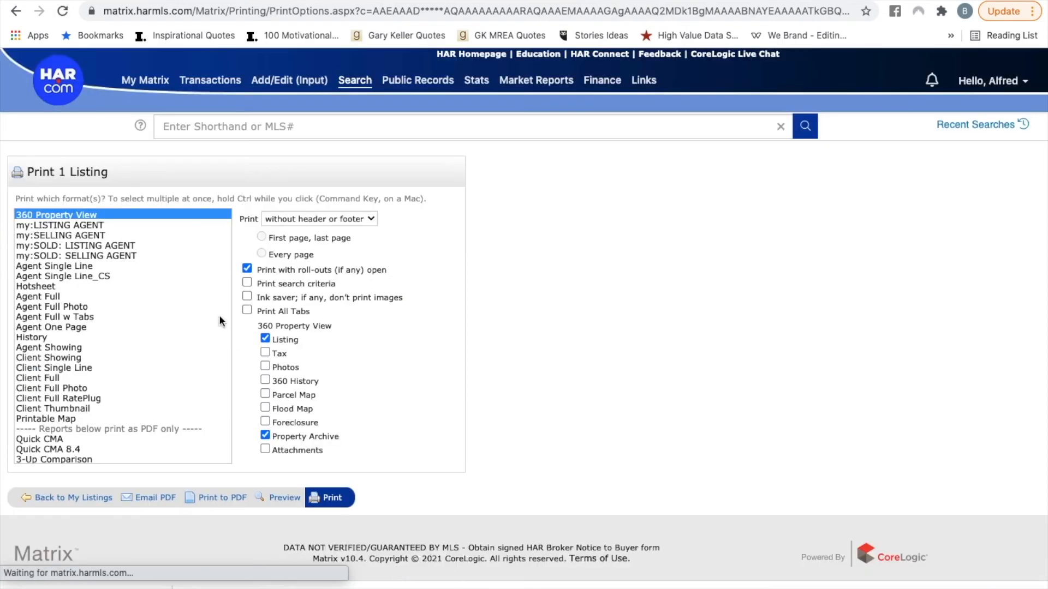
{"action": "left_click", "coordinate": [81, 296]}
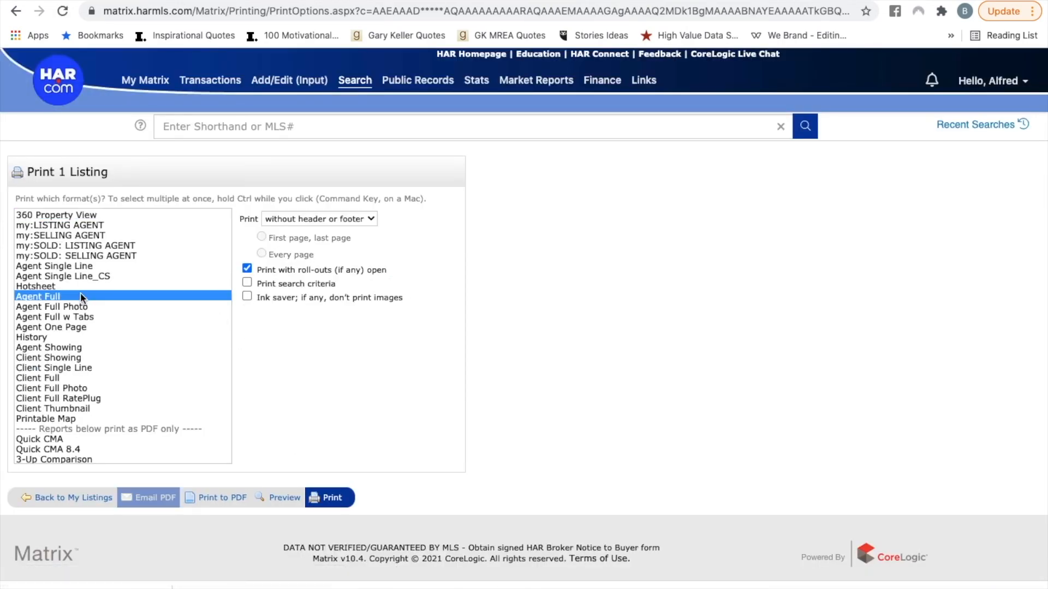
{"action": "left_click", "coordinate": [235, 500]}
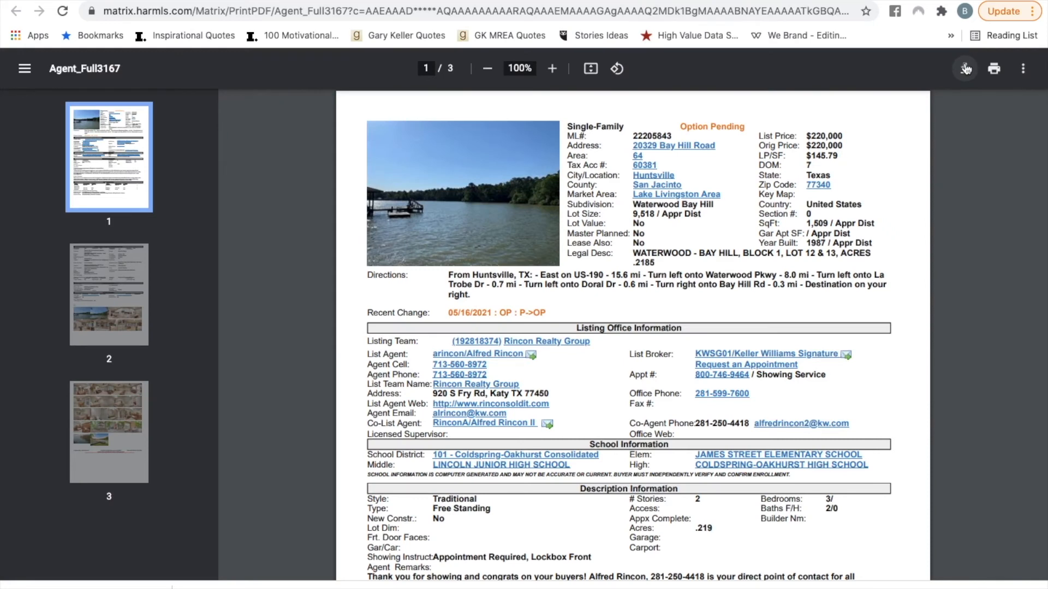
{"action": "left_click", "coordinate": [965, 69]}
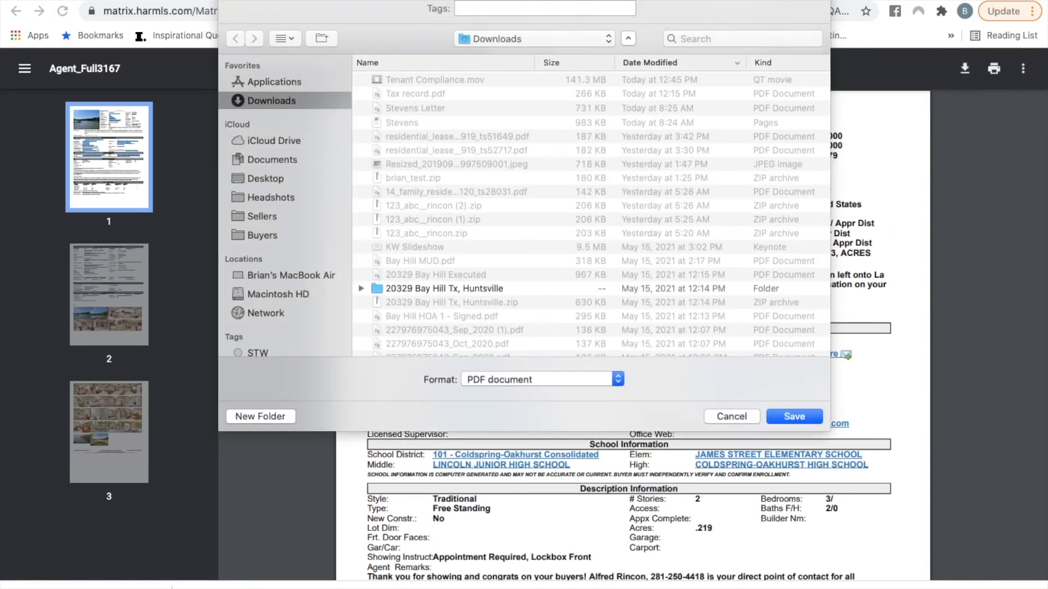
{"action": "key", "text": "Return"}
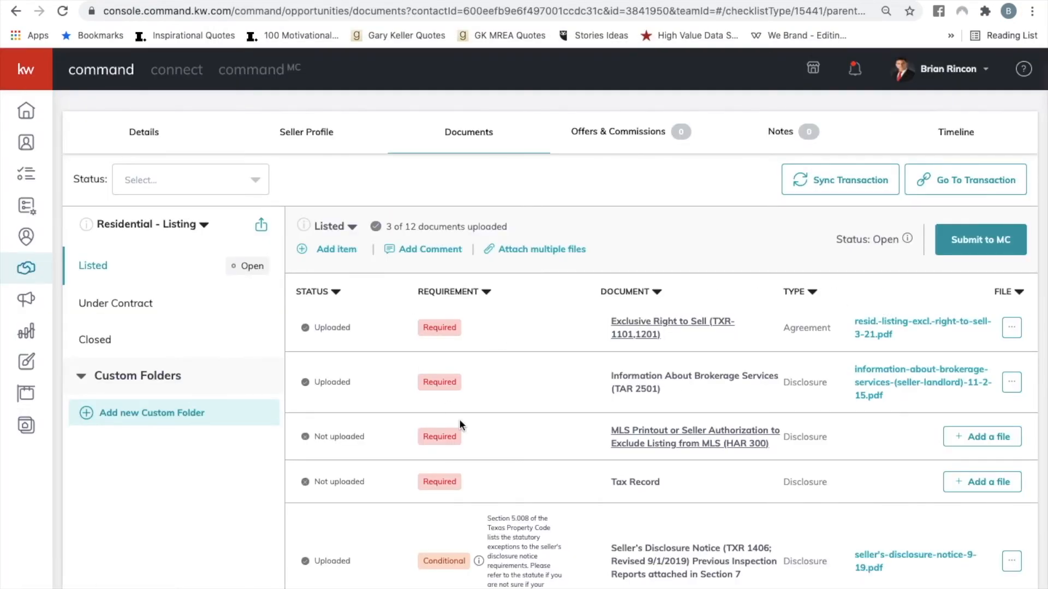
In the KW Command Listed checklist, open the form for adding an item, examine its fields and document sources, and close it.
{"action": "scroll", "coordinate": [459, 418], "scroll_direction": "down", "scroll_amount": 3}
{"action": "scroll", "coordinate": [459, 418], "scroll_direction": "up", "scroll_amount": 4}
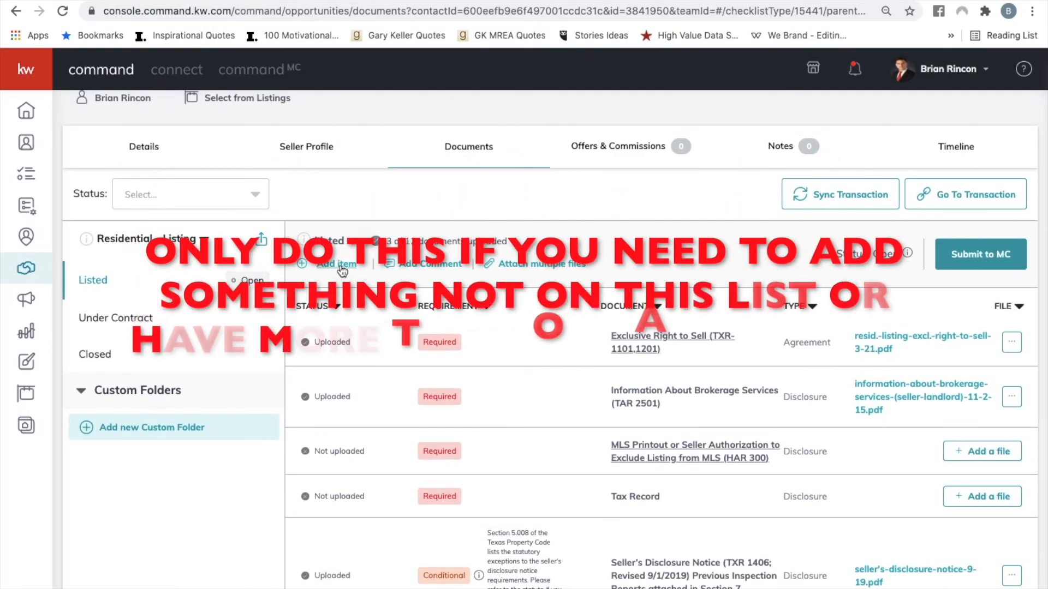
{"action": "left_click", "coordinate": [333, 263]}
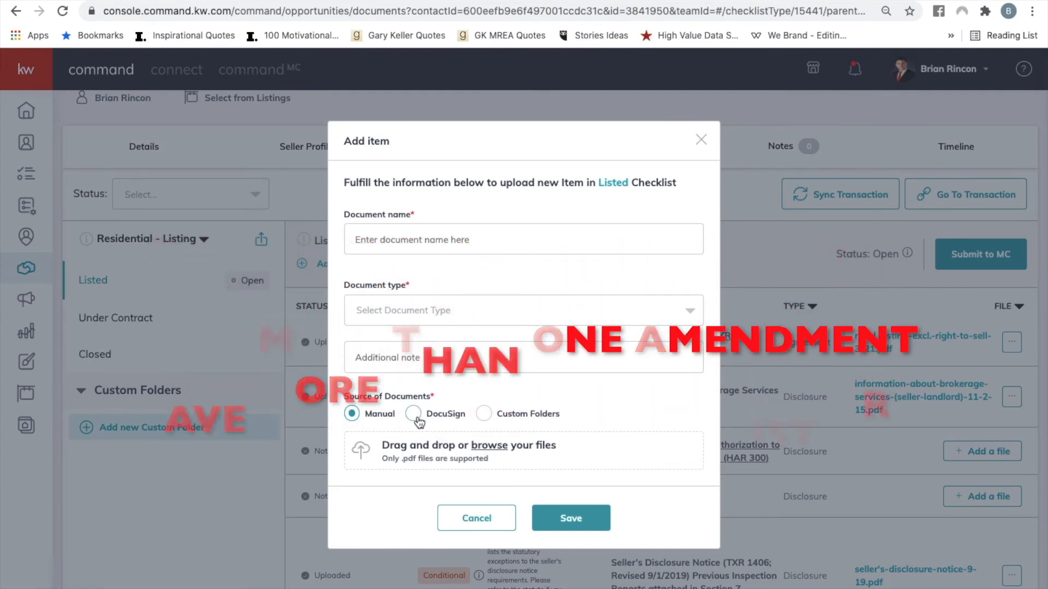
{"action": "left_click", "coordinate": [702, 140]}
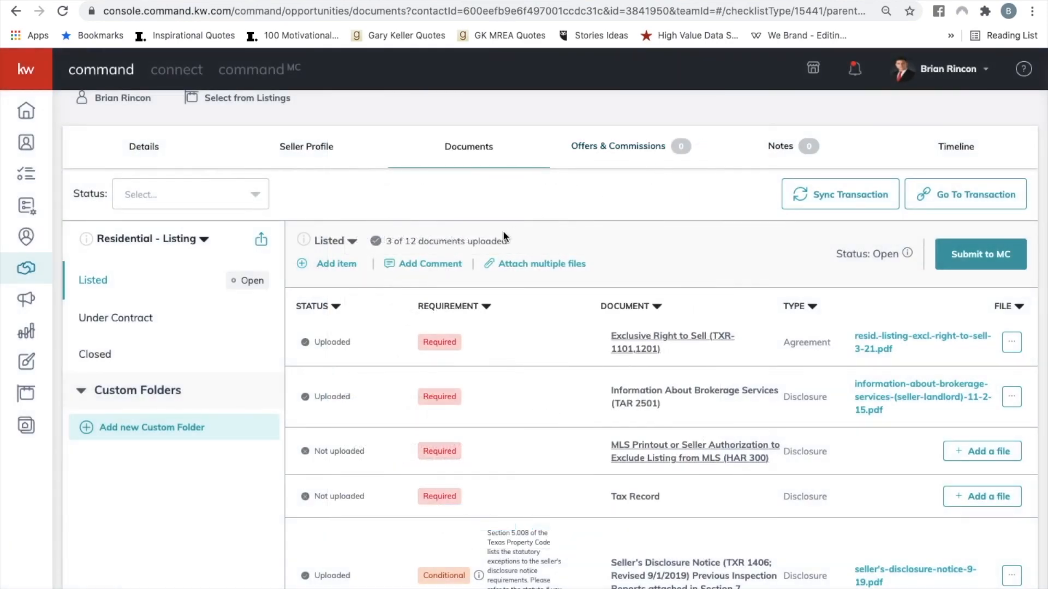
Draft a Listed checklist comment mentioning the compliance contact with "new construction. no tax record." and close it without sending.
{"action": "left_click", "coordinate": [445, 265]}
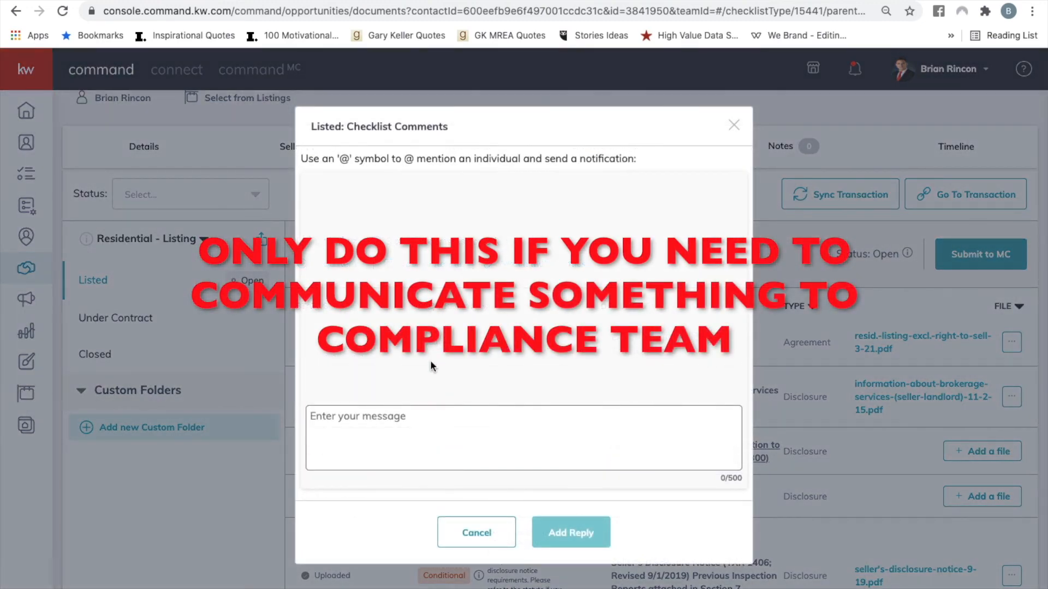
{"action": "left_click", "coordinate": [418, 434]}
{"action": "type", "text": "@"}
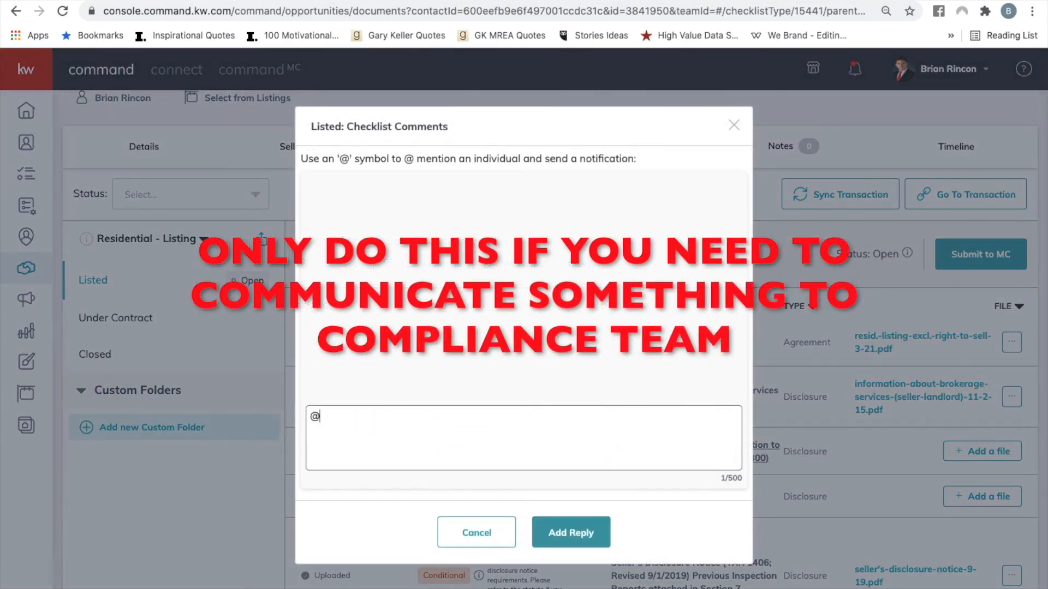
{"action": "left_click", "coordinate": [437, 435]}
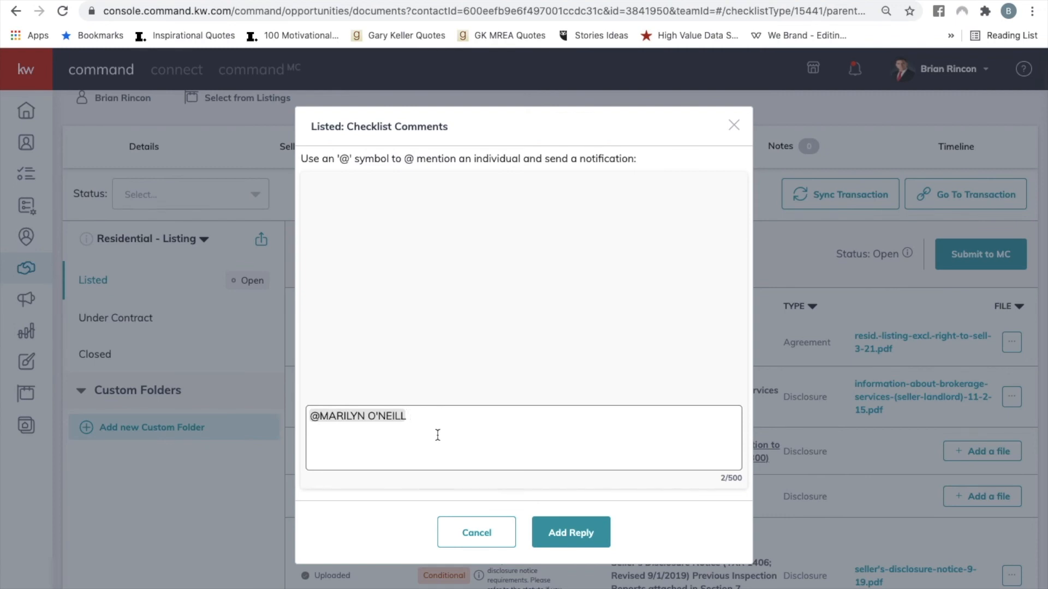
{"action": "type", "text": "new construction. no tax record."}
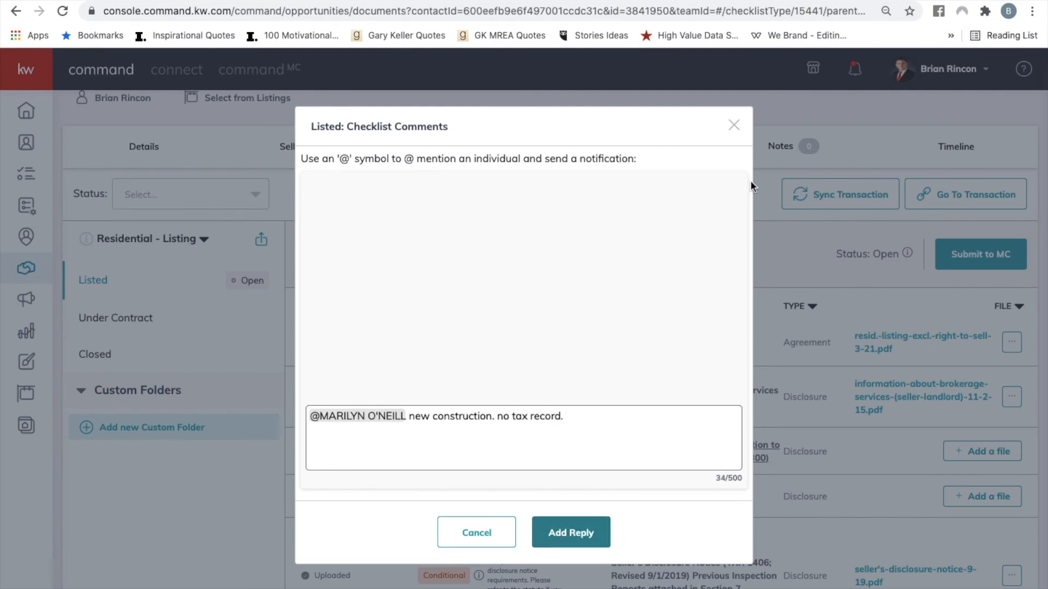
{"action": "left_click", "coordinate": [735, 128]}
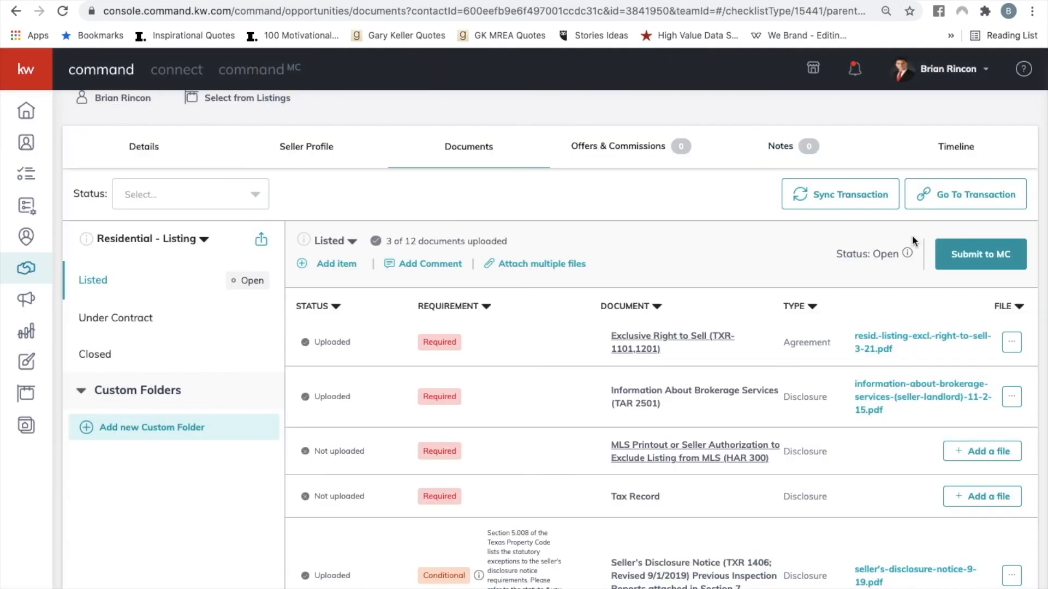
Review the required and conditional documents in the Listed checklist and return to its comment and attachment options.
{"action": "scroll", "coordinate": [908, 383], "scroll_direction": "down", "scroll_amount": 3}
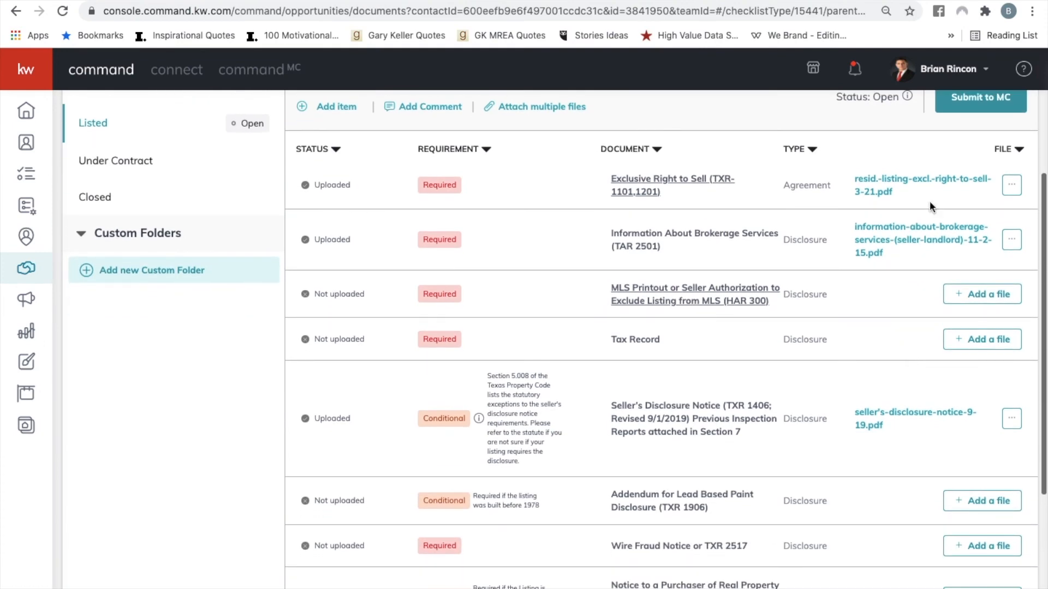
{"action": "scroll", "coordinate": [959, 339], "scroll_direction": "down", "scroll_amount": 2}
{"action": "scroll", "coordinate": [952, 424], "scroll_direction": "down", "scroll_amount": 2}
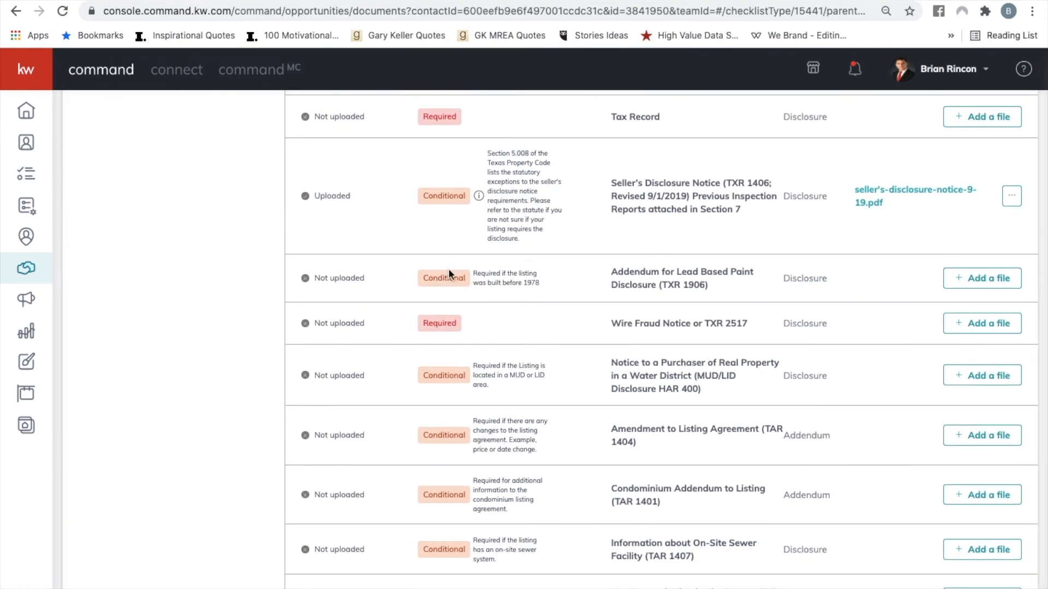
{"action": "scroll", "coordinate": [449, 273], "scroll_direction": "up", "scroll_amount": 7}
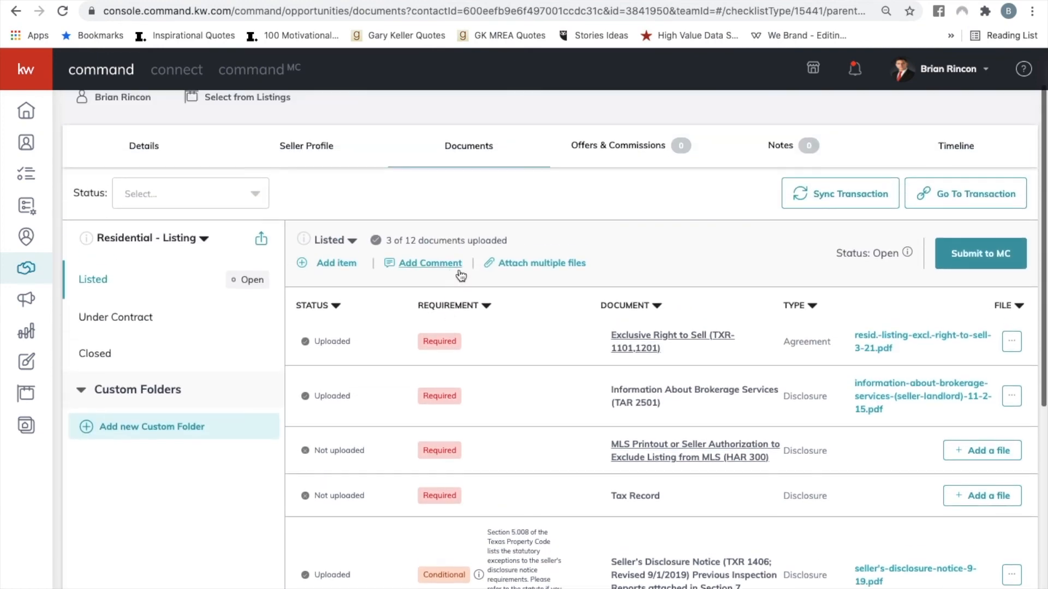